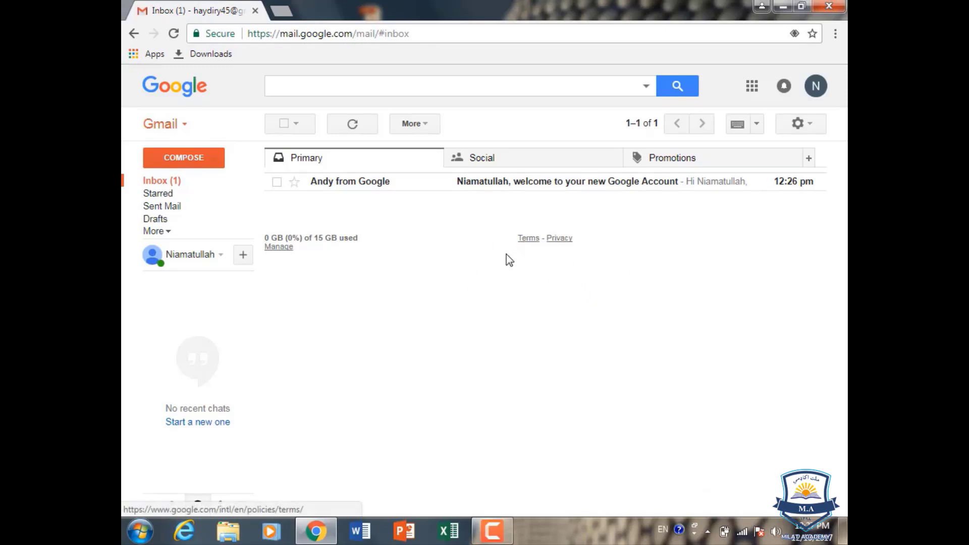
- Launch Word, then open Gmail's welcome email and copy the account's address from its recipient details
left_click(368, 530)
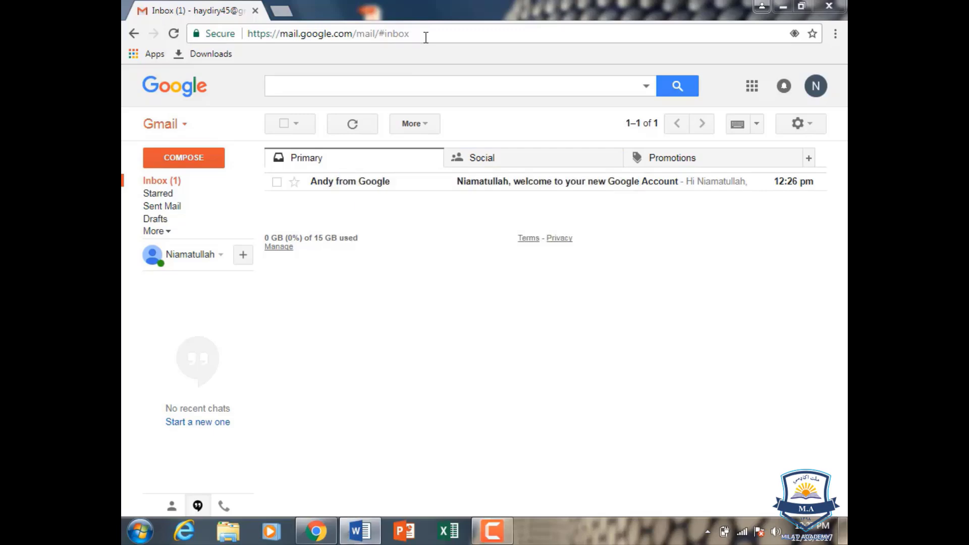
left_click(368, 182)
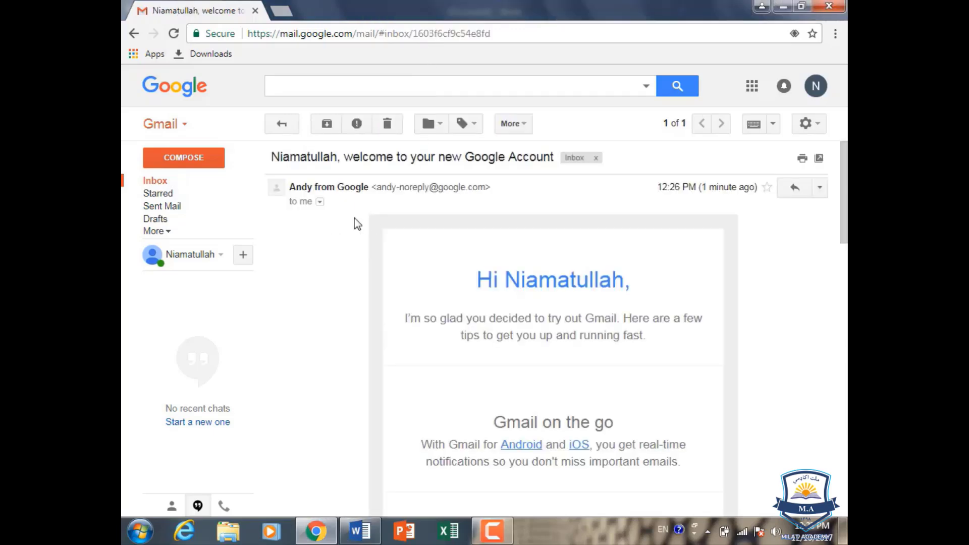
left_click(320, 202)
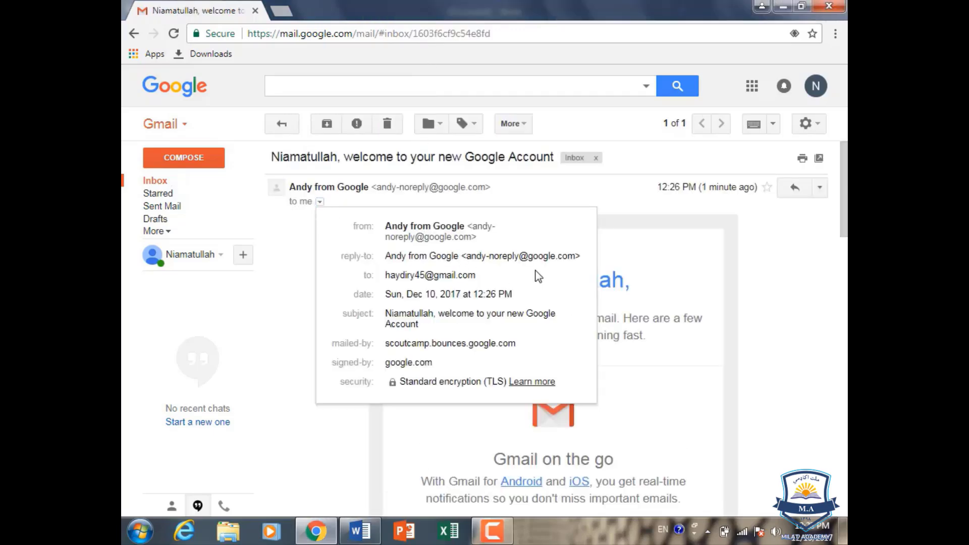
left_click_drag(476, 275, 394, 283)
key("ctrl+c")
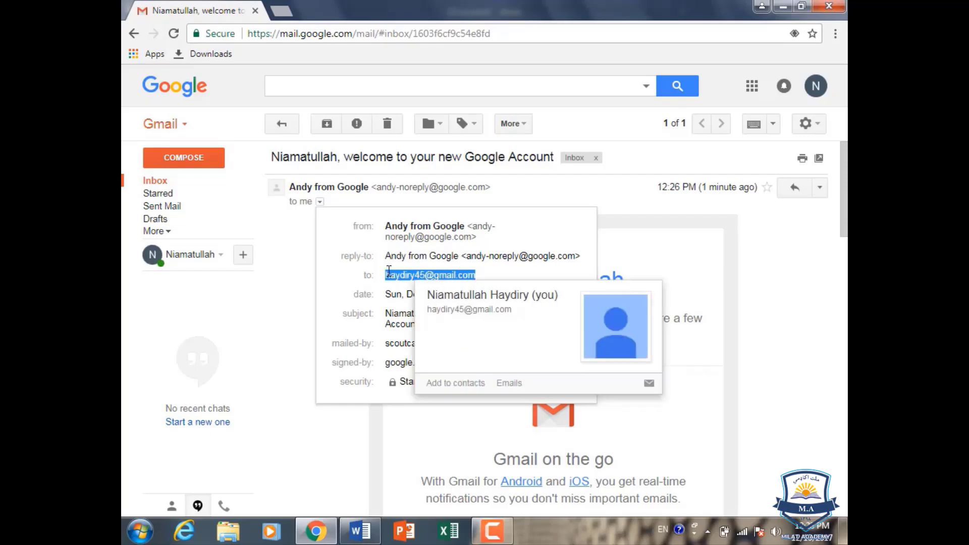
key("alt+Tab")
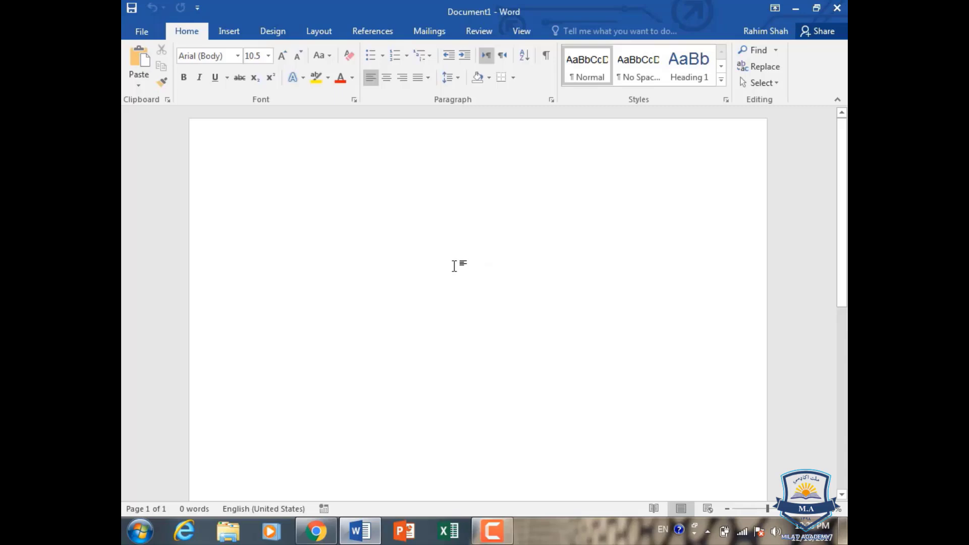
- Paste the Gmail address into Document1, note the account password below it, and return to Gmail
key("ctrl+v")
key("Return")
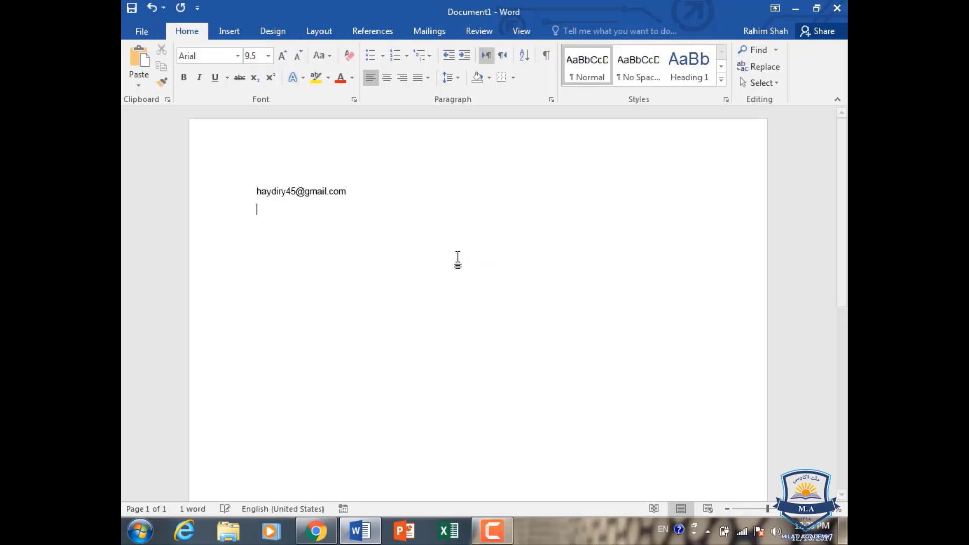
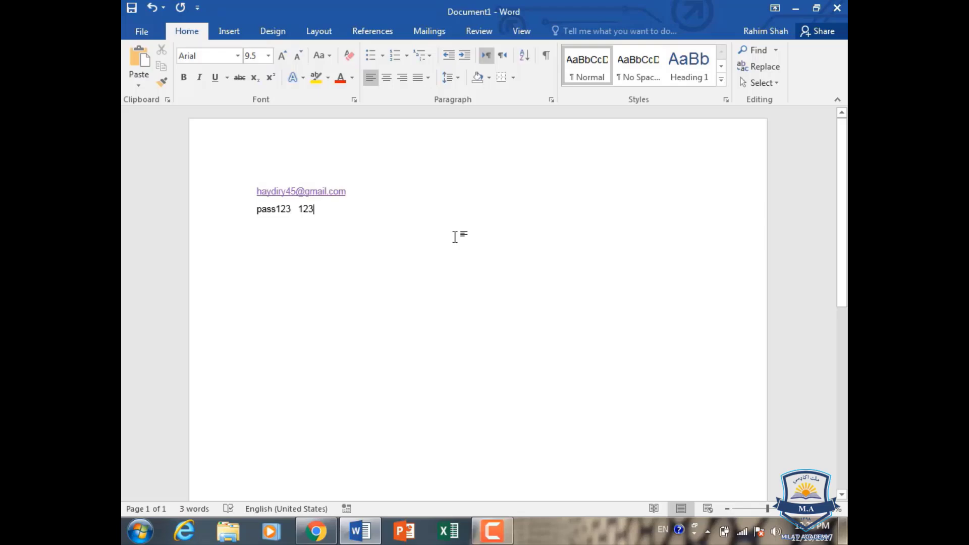
left_click(792, 9)
left_click(666, 150)
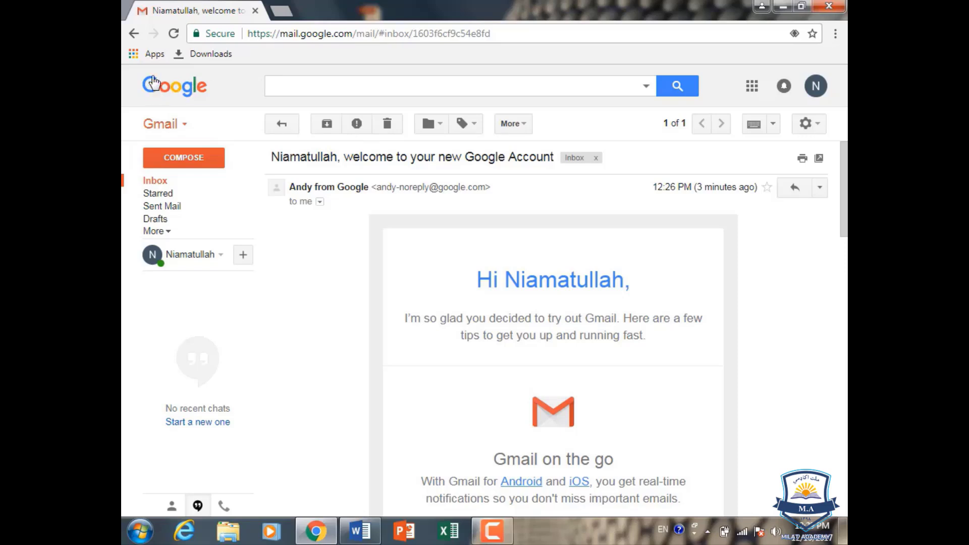
- Go back to the Gmail inbox, which holds the single welcome message from Google
left_click(140, 32)
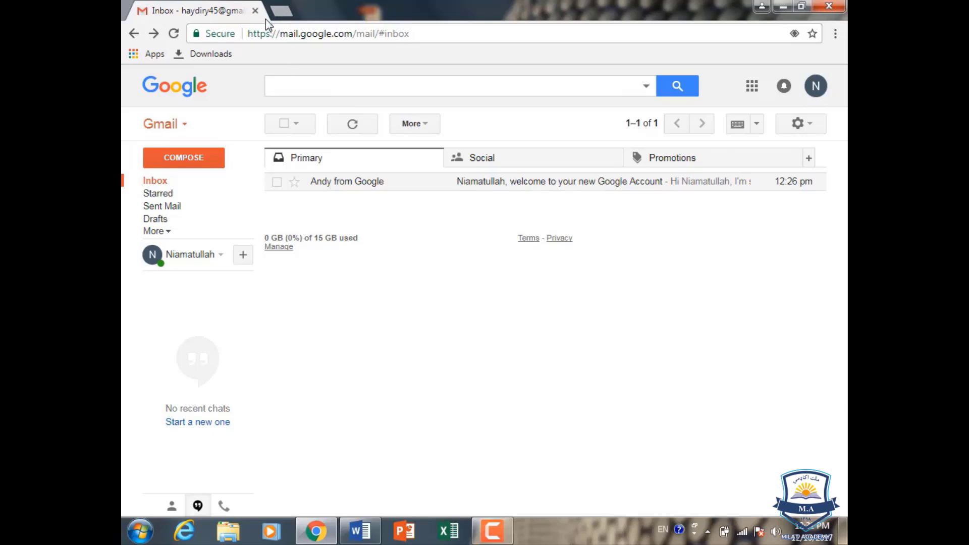
- Load Yahoo's homepage in a new Chrome tab, then switch back to the Gmail inbox tab
left_click(281, 12)
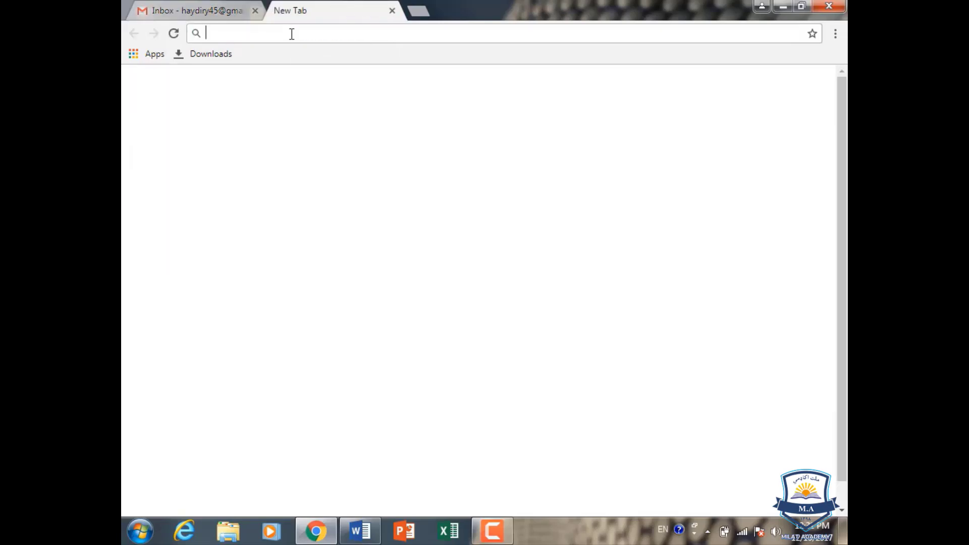
type("yahoo.com")
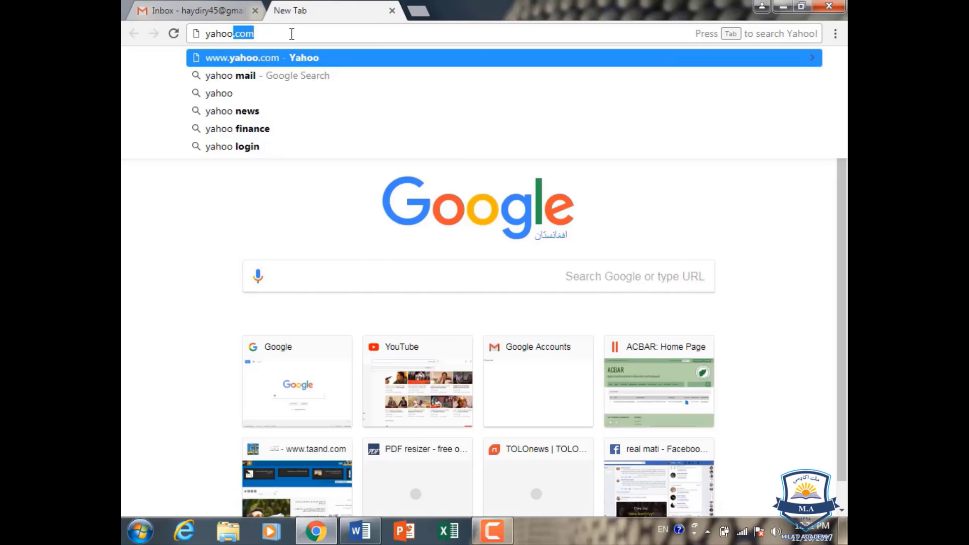
key("Return")
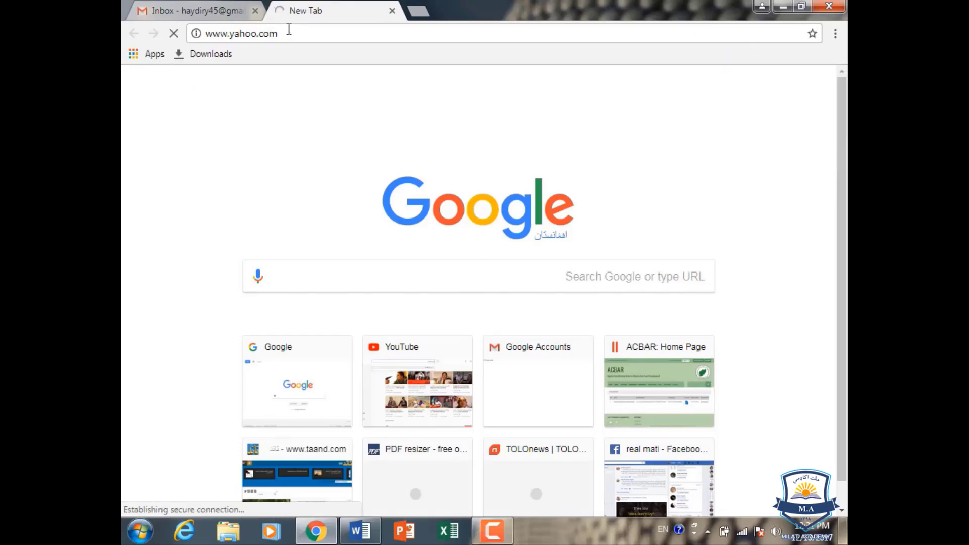
left_click(212, 11)
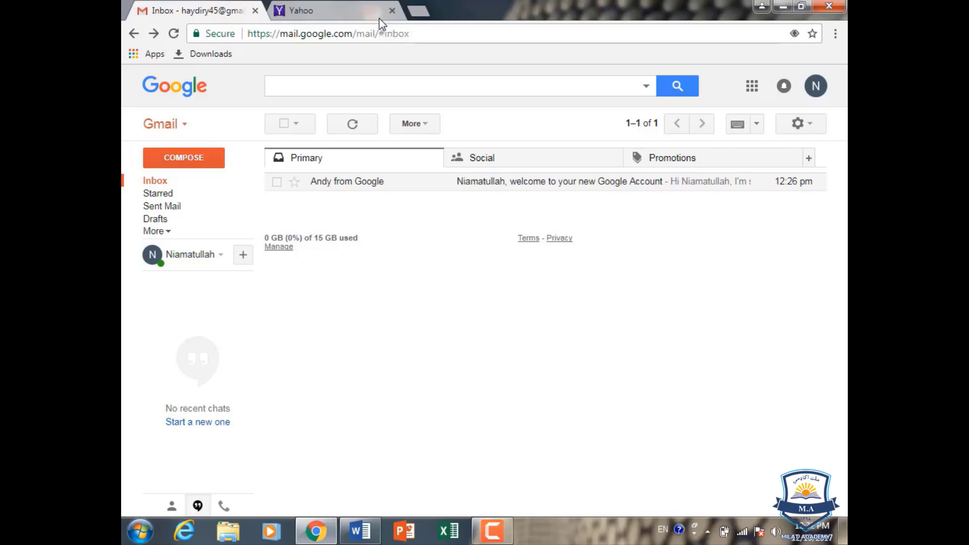
left_click(347, 6)
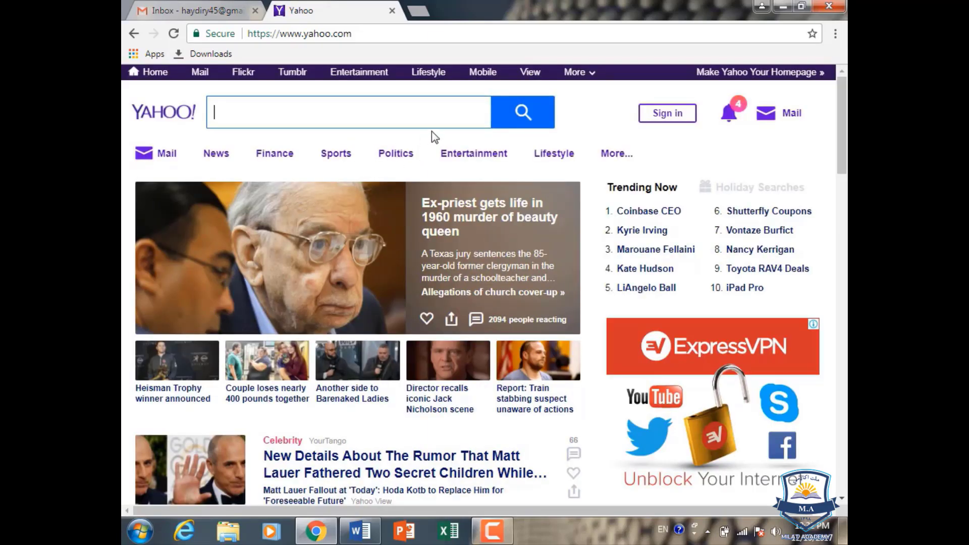
left_click(224, 11)
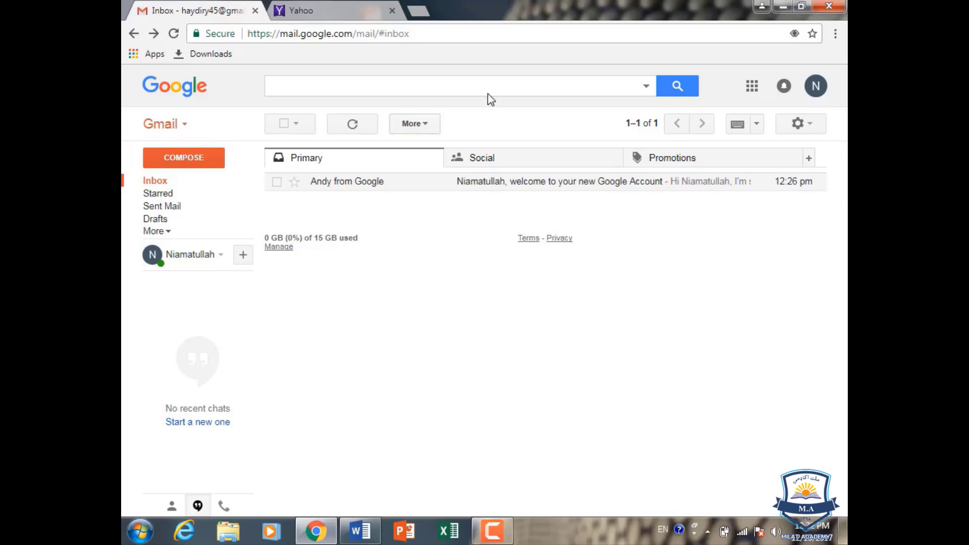
- Select Enable IMAP under Settings > Forwarding and POP/IMAP and save the changes
left_click(810, 125)
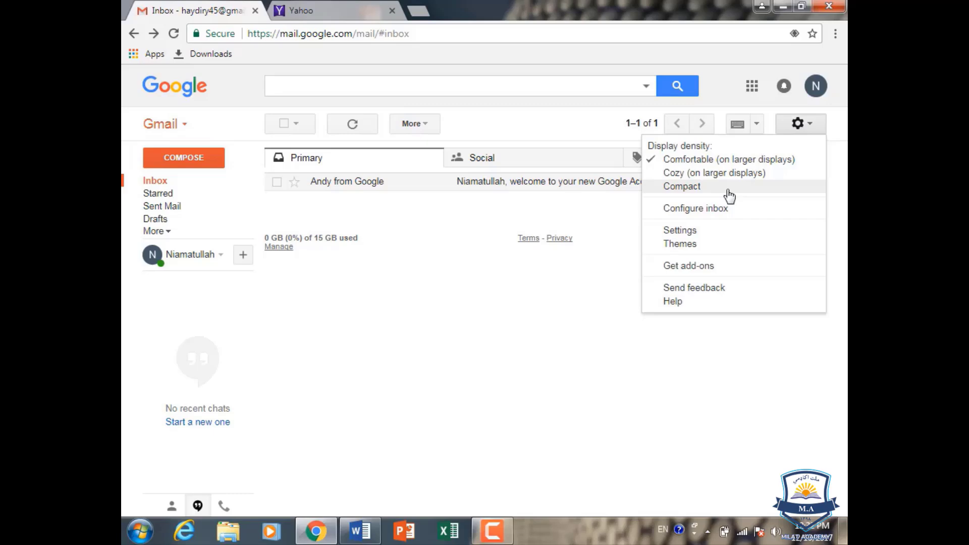
left_click(695, 232)
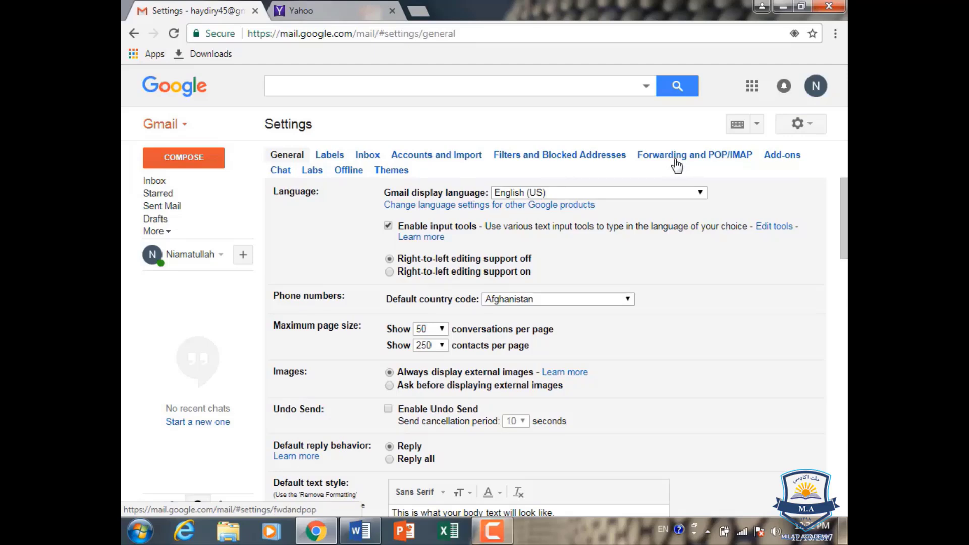
left_click(676, 162)
scroll(502, 220, "down", 3)
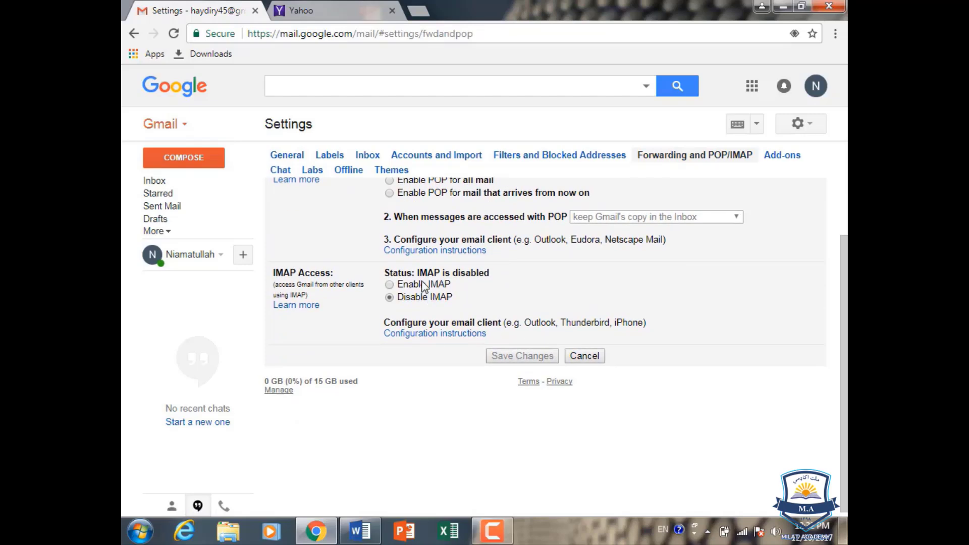
left_click(389, 285)
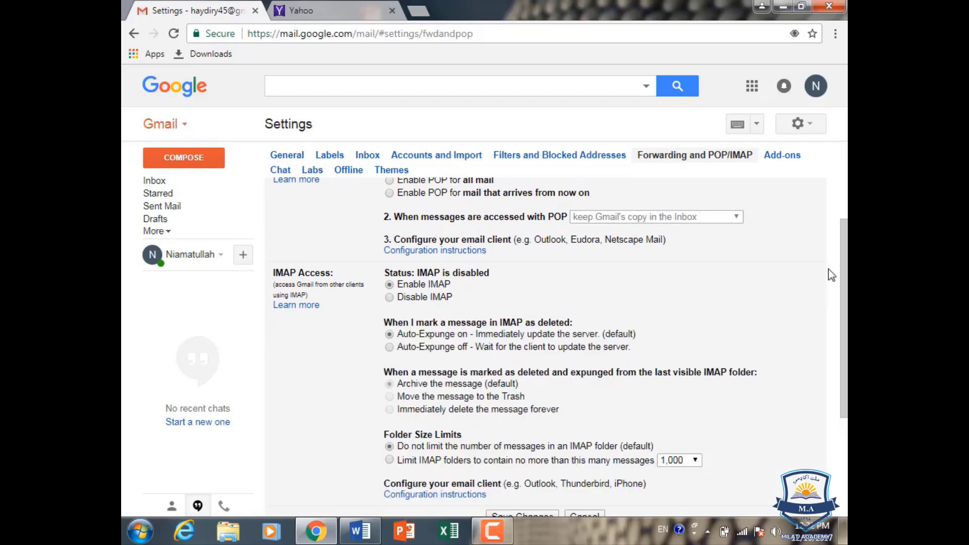
left_click_drag(843, 269, 812, 369)
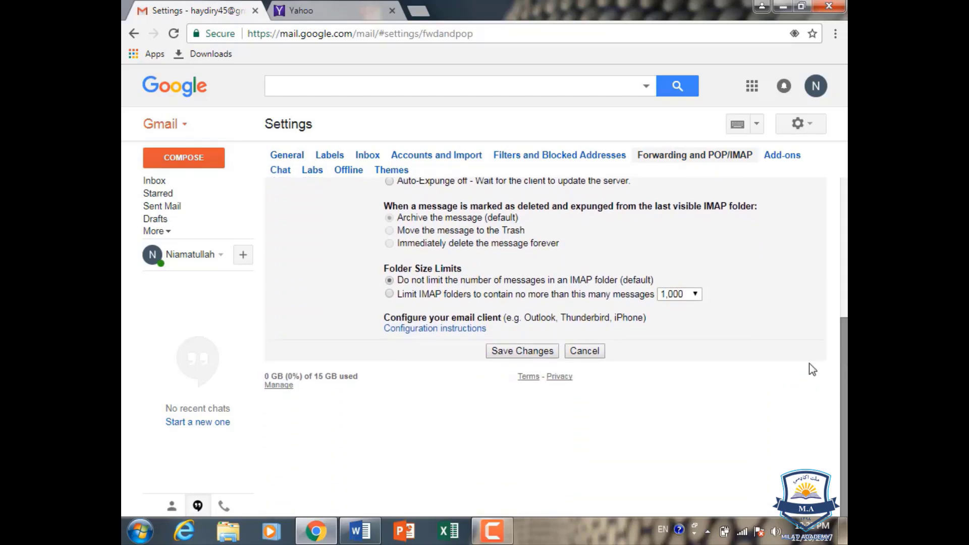
left_click(543, 351)
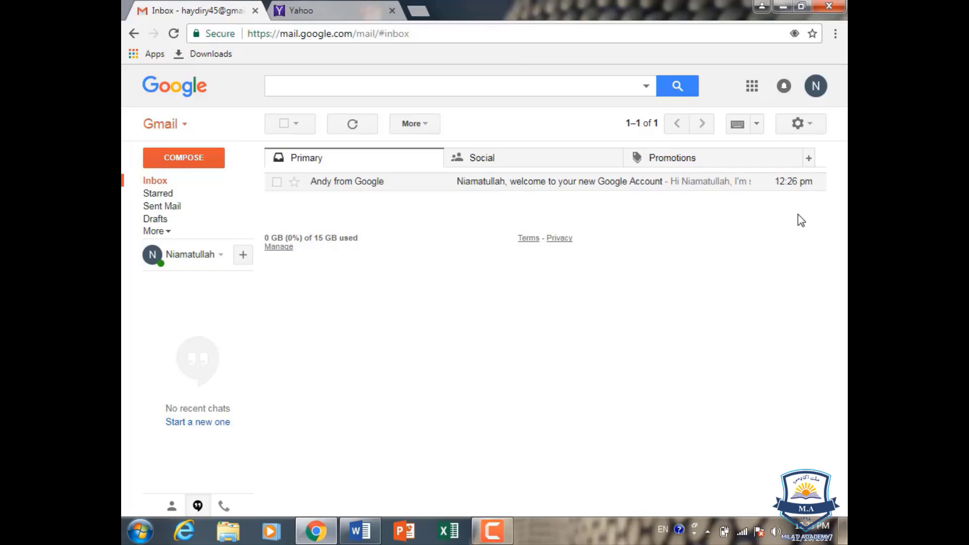
- Go to Google My Account's Personal info and open Device activity & security events
left_click(815, 87)
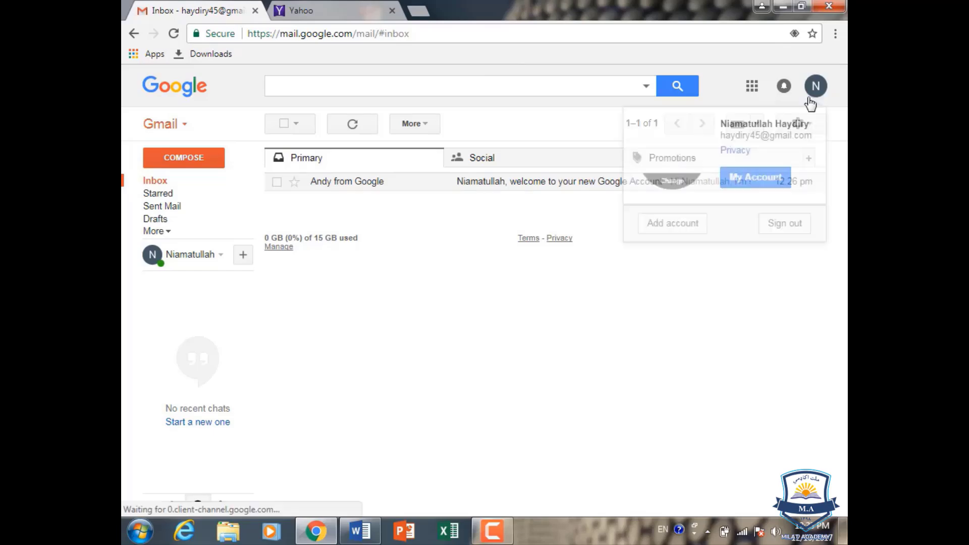
left_click(739, 182)
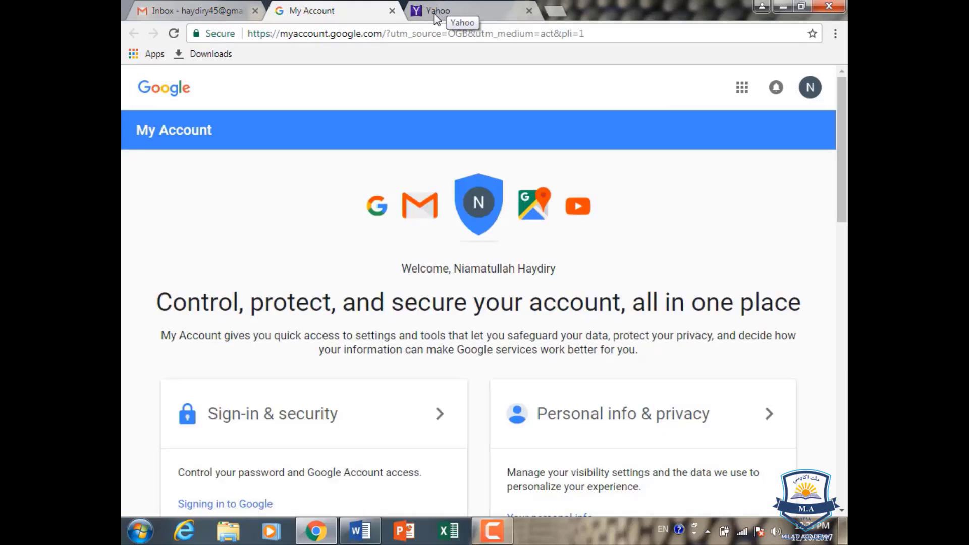
scroll(341, 111, "down", 3)
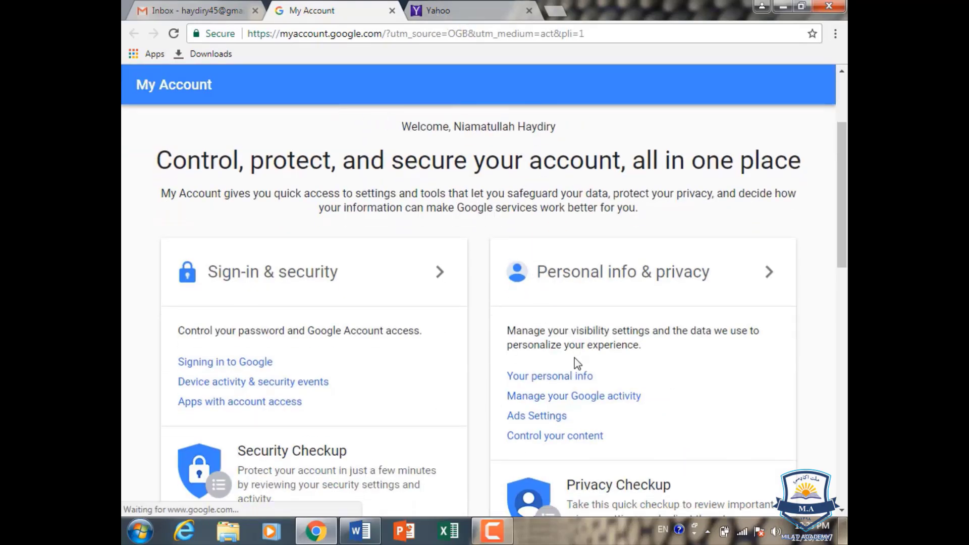
left_click(569, 377)
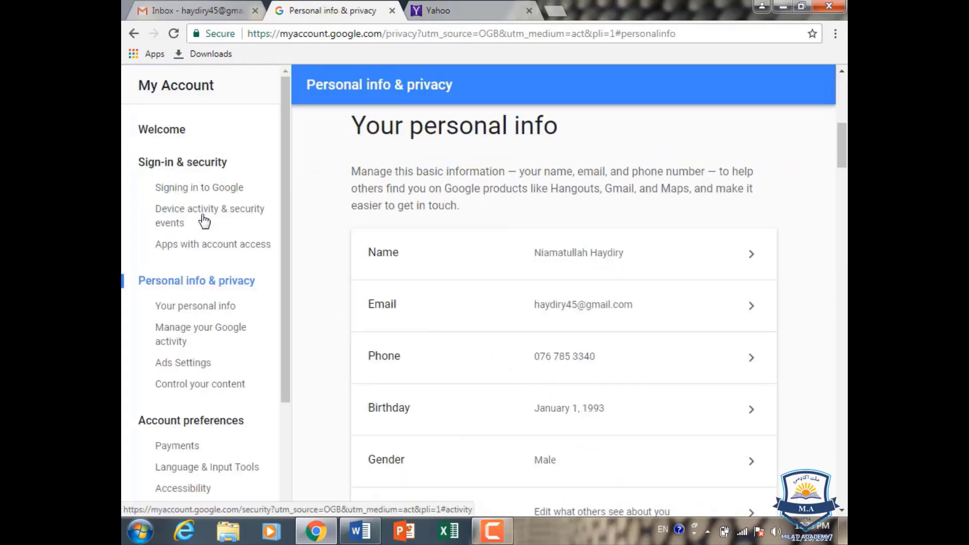
left_click(204, 221)
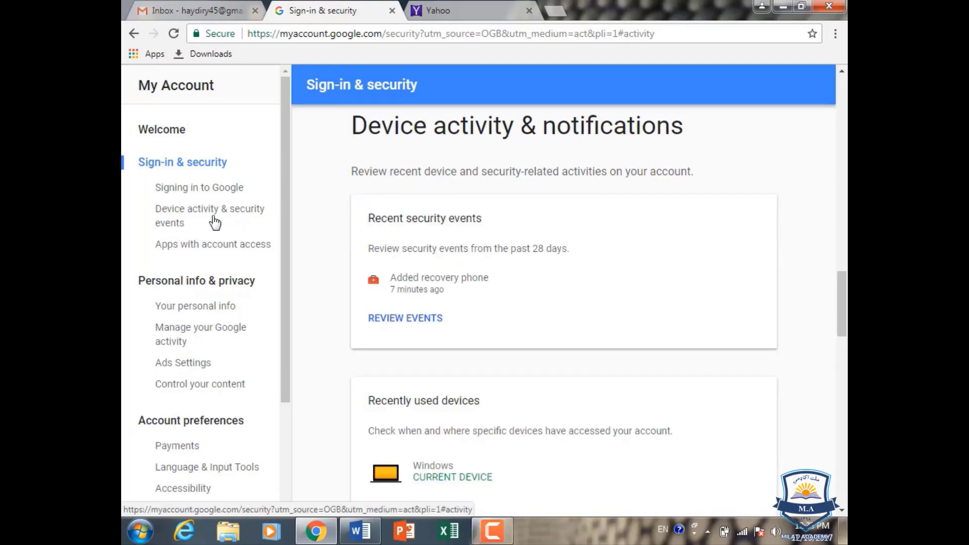
- Switch Allow less secure apps to ON, then return to the Gmail tab
scroll(461, 244, "down", 7)
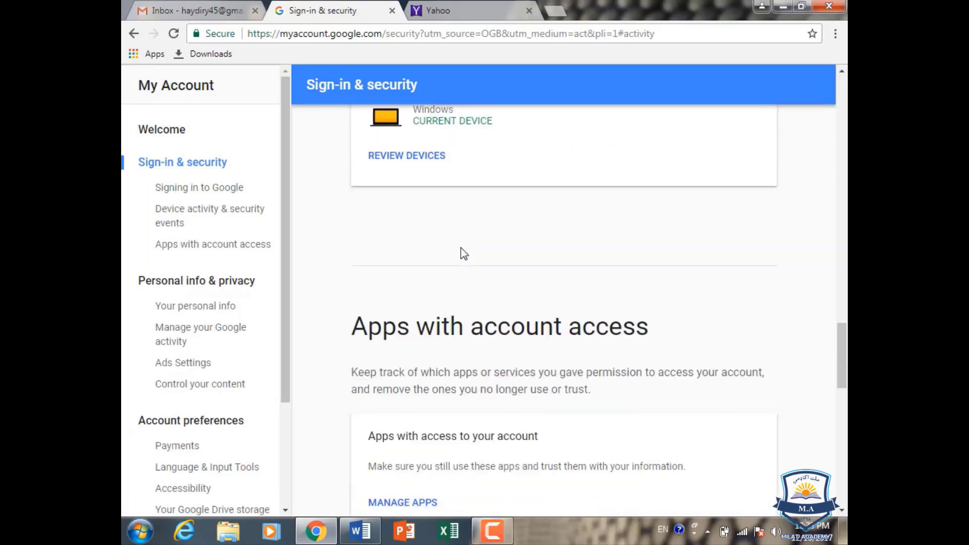
scroll(464, 251, "down", 10)
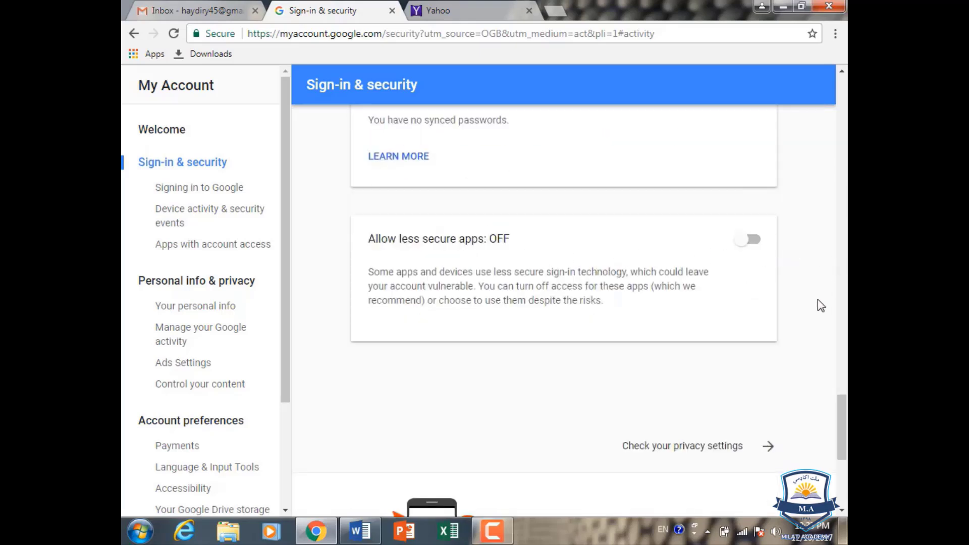
left_click(761, 244)
scroll(749, 247, "down", 3)
scroll(748, 246, "down", 3)
scroll(751, 201, "up", 9)
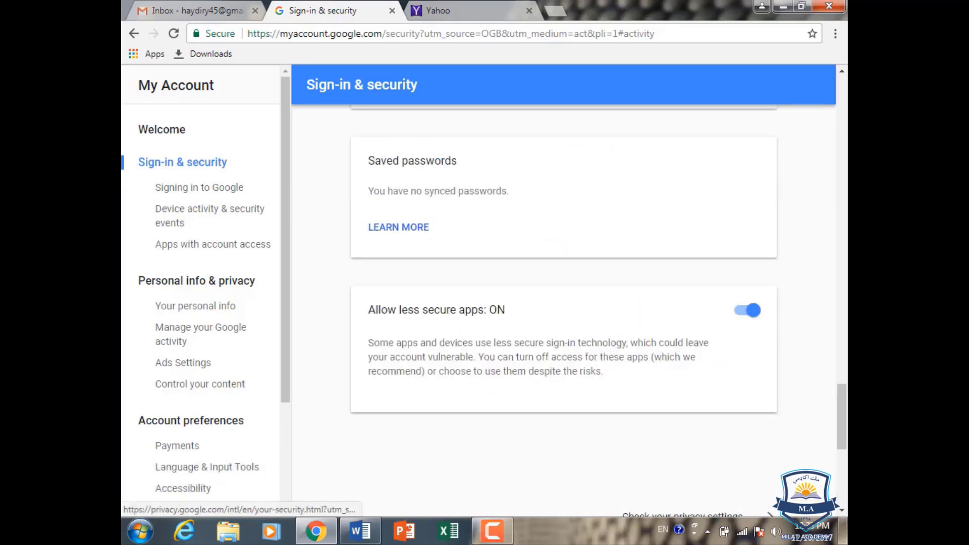
scroll(564, 290, "up", 5)
left_click(195, 10)
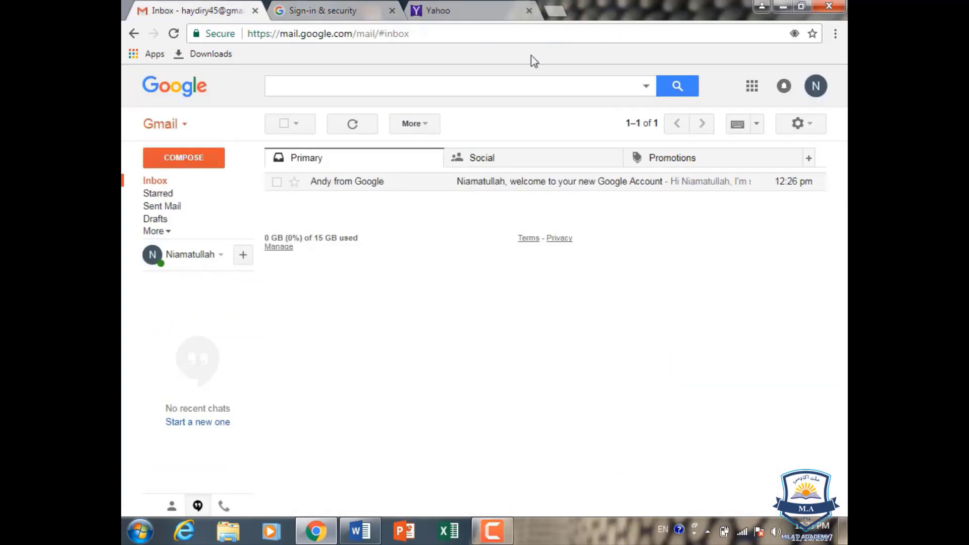
- Sign out of Gmail from the avatar menu and close the account security tab
left_click(816, 88)
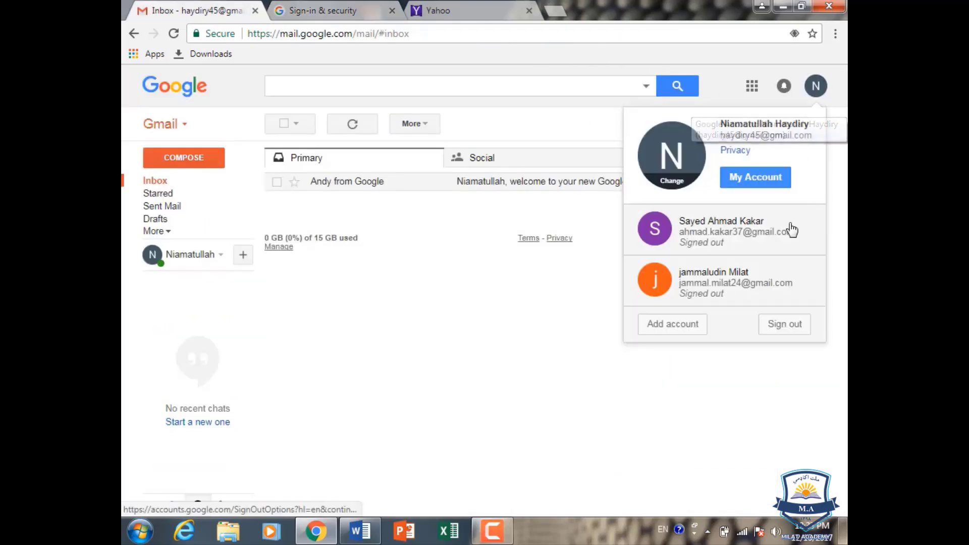
left_click(777, 324)
left_click(392, 10)
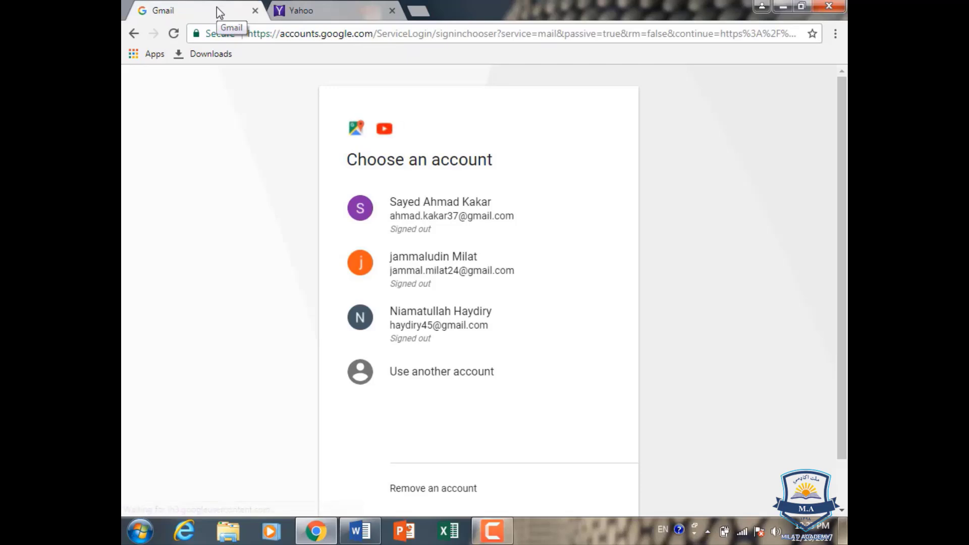
- Pick the account under Choose an account and enter its password, correcting a typo
left_click(447, 327)
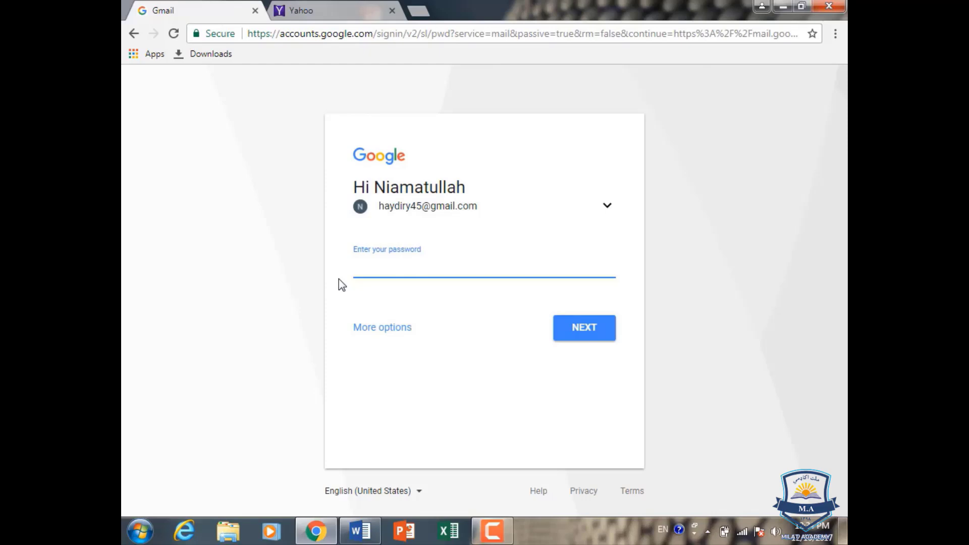
type("•••••••••")
key("BackSpace")
type("•••••••••")
- Submit the password to sign in, then open My Account from the avatar menu
key("Return")
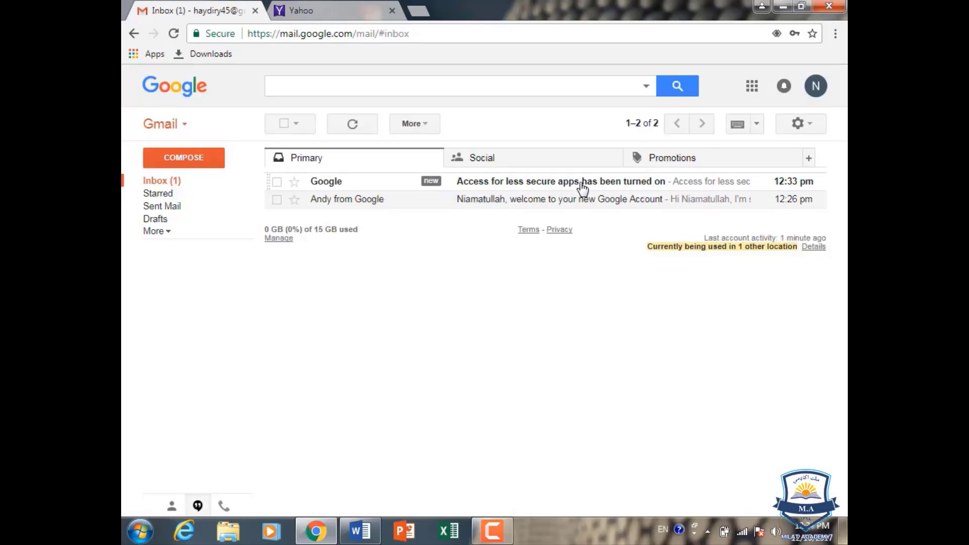
left_click(822, 91)
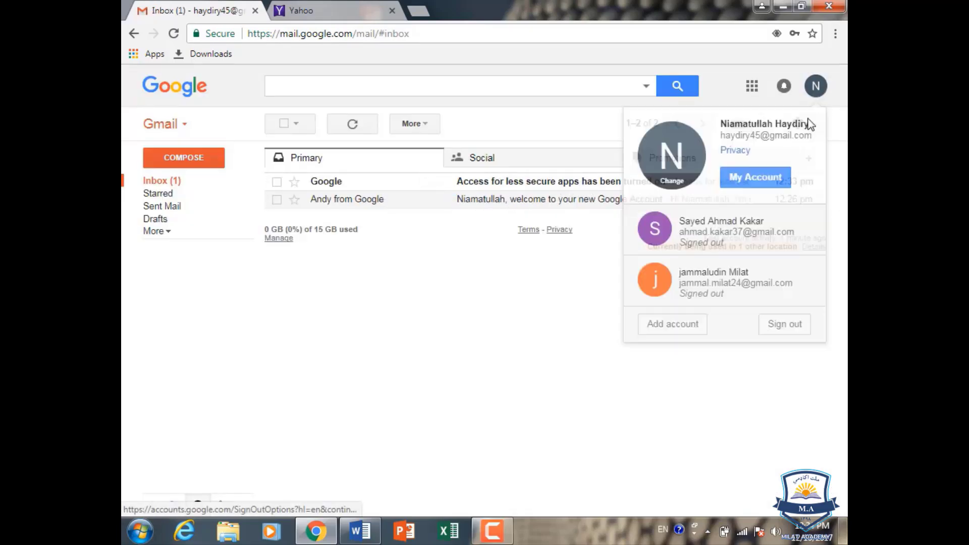
left_click(752, 175)
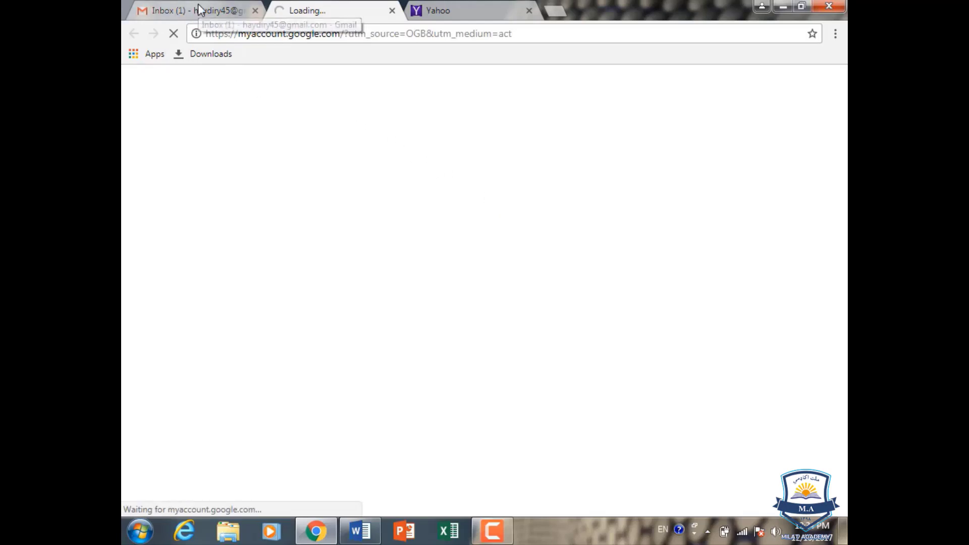
- Check under Device activity & security events that Allow less secure apps is still ON, then return to Gmail
scroll(580, 396, "down", 1)
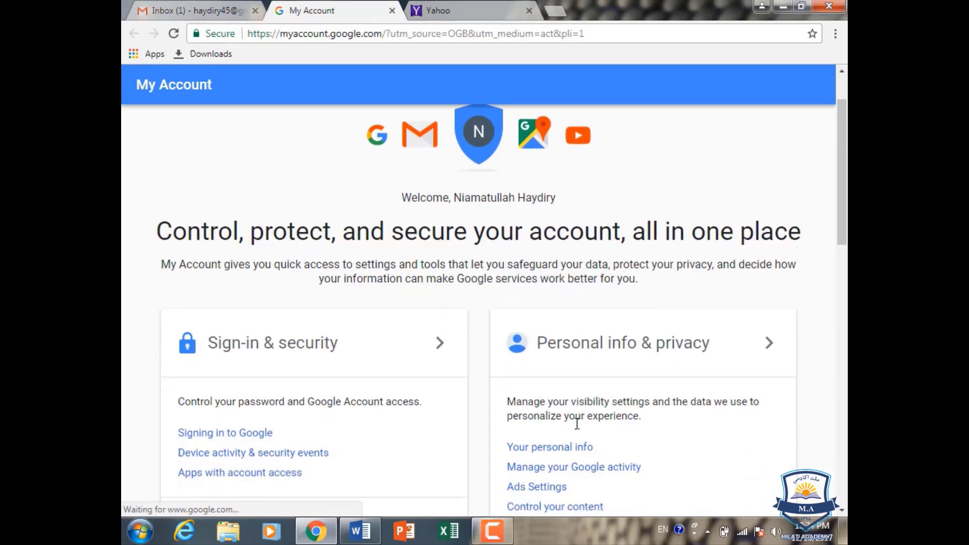
left_click(558, 449)
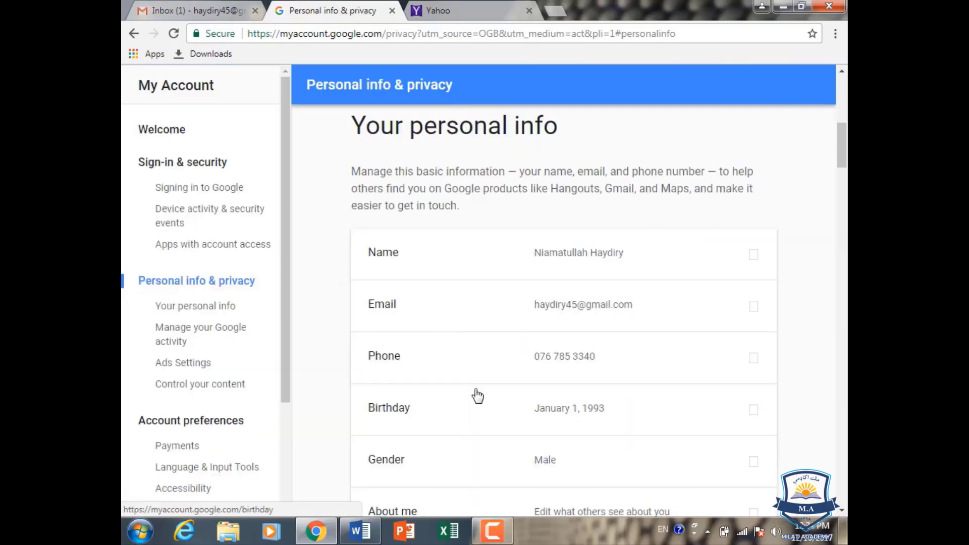
left_click(193, 218)
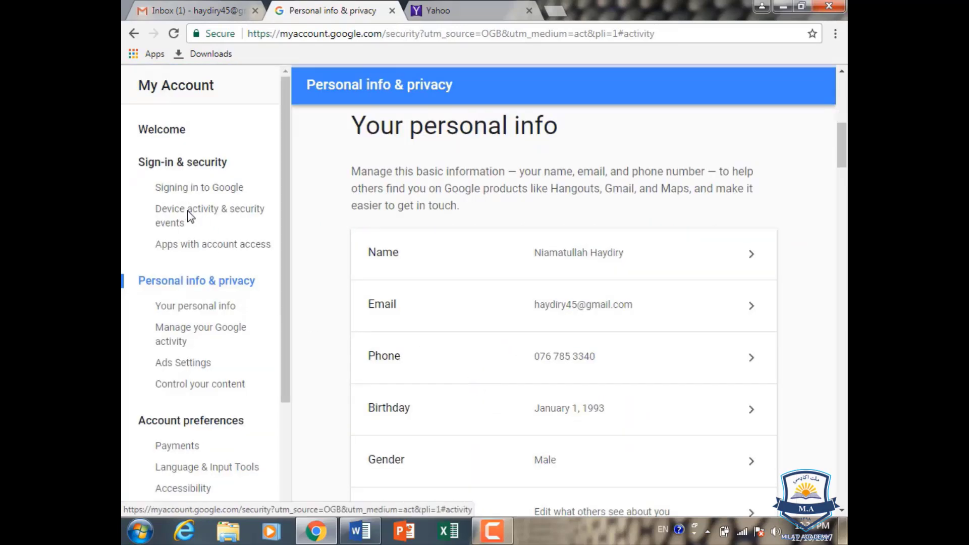
scroll(515, 305, "down", 17)
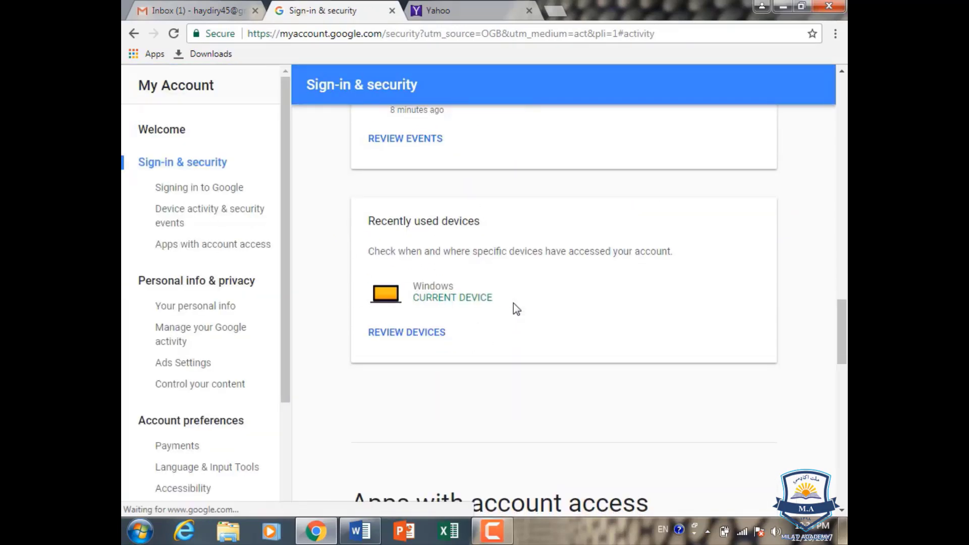
scroll(558, 306, "down", 1)
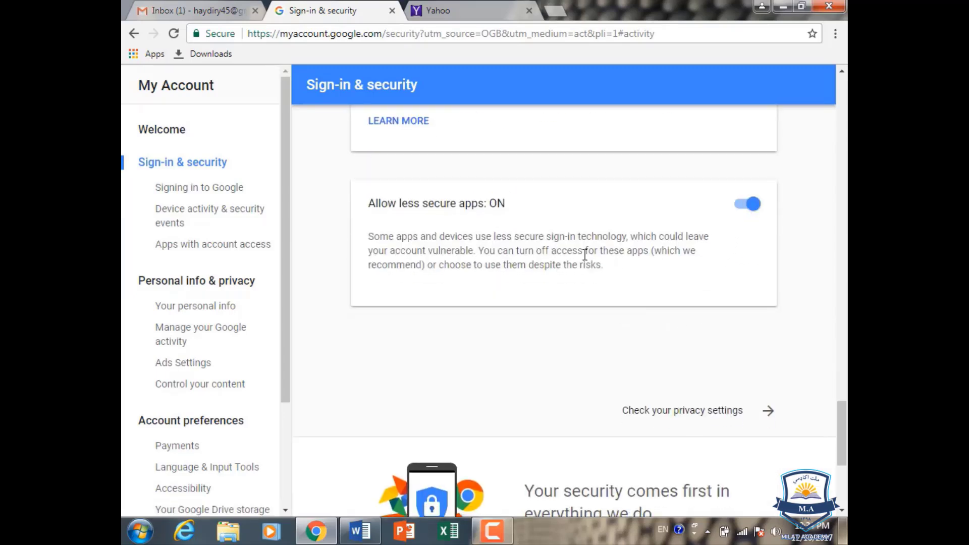
left_click(183, 7)
left_click(816, 86)
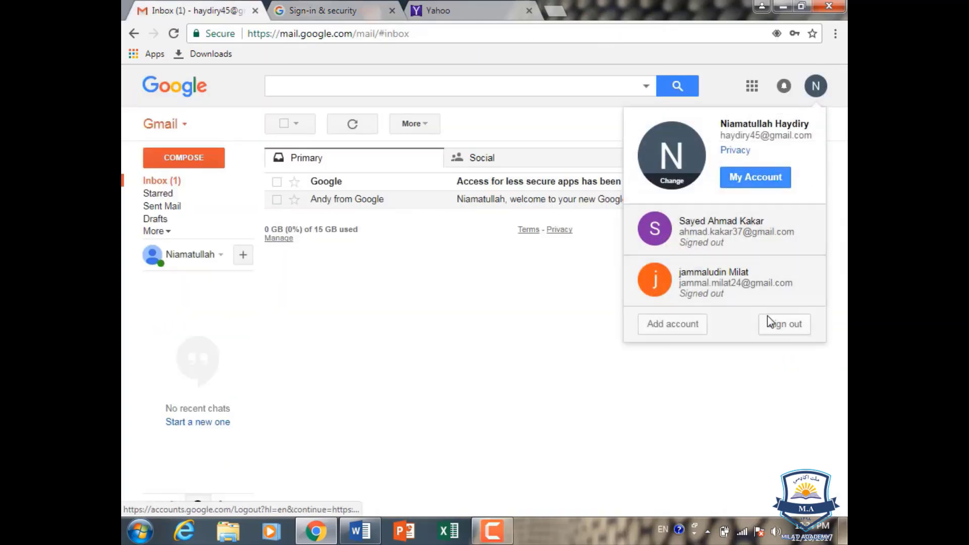
- Sign out of Gmail to the account chooser and minimize Chrome to show the desktop
left_click(774, 328)
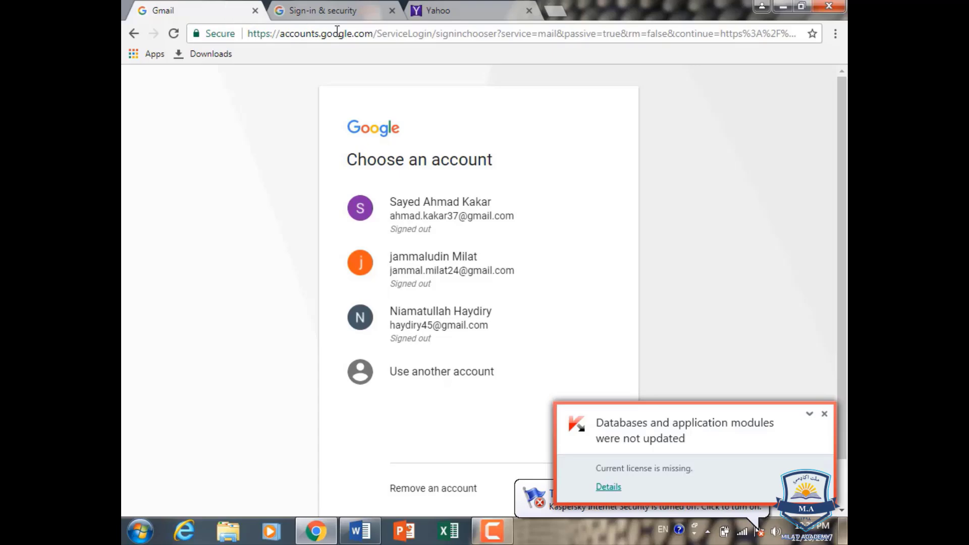
left_click(780, 7)
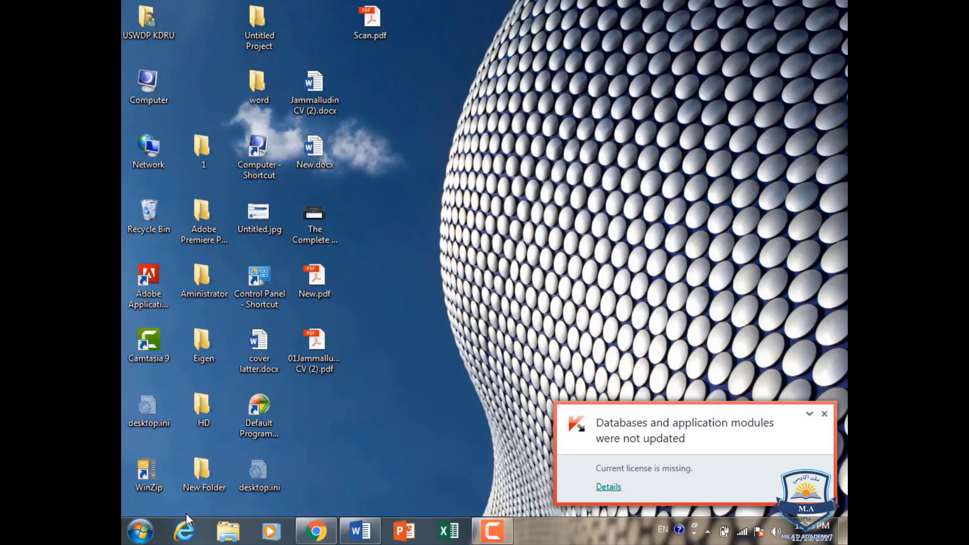
- Search the Start menu for 'out' and launch Outlook 2016
left_click(146, 516)
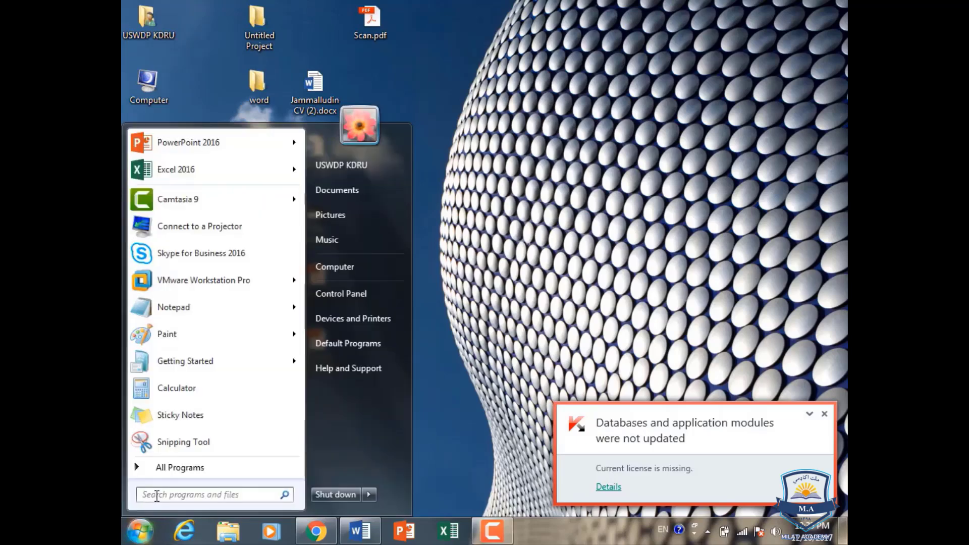
left_click(174, 470)
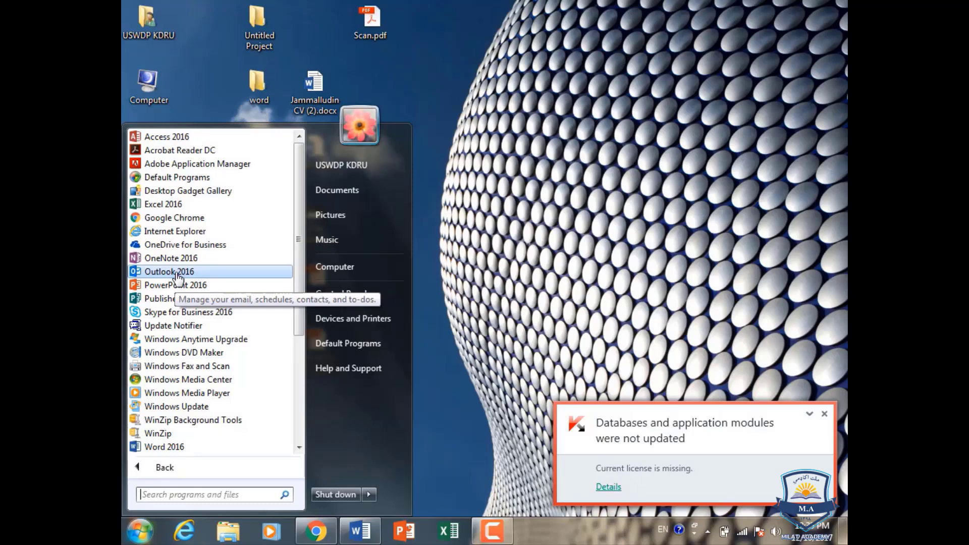
left_click(486, 345)
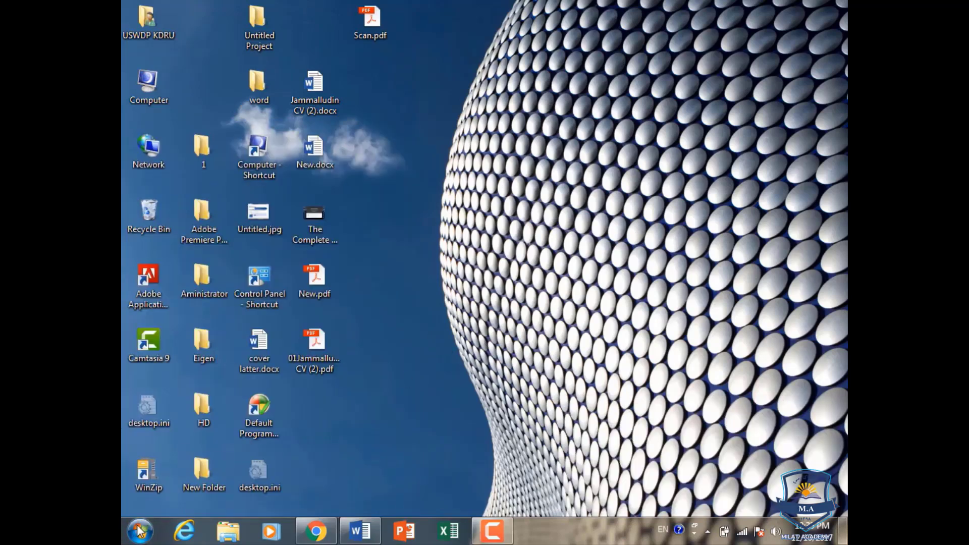
left_click(139, 531)
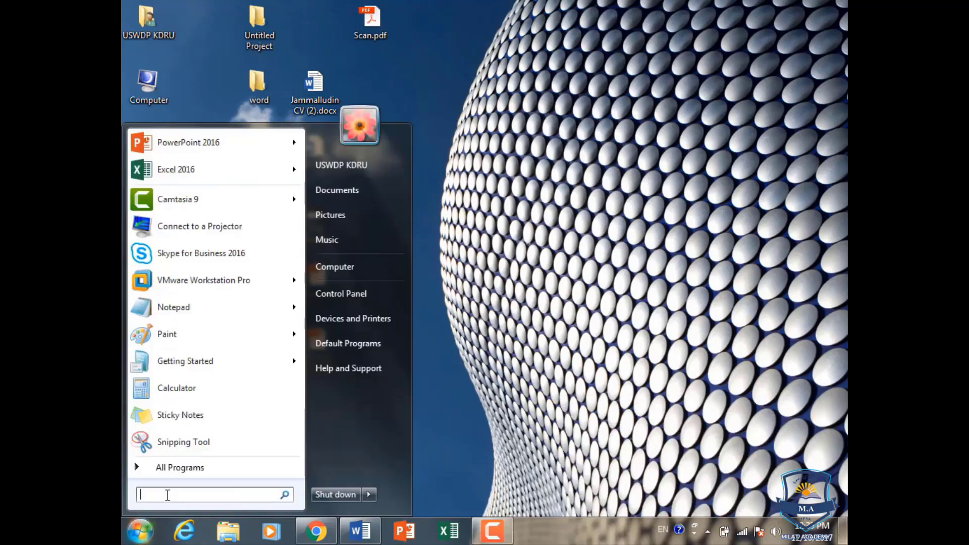
type("out")
left_click(232, 167)
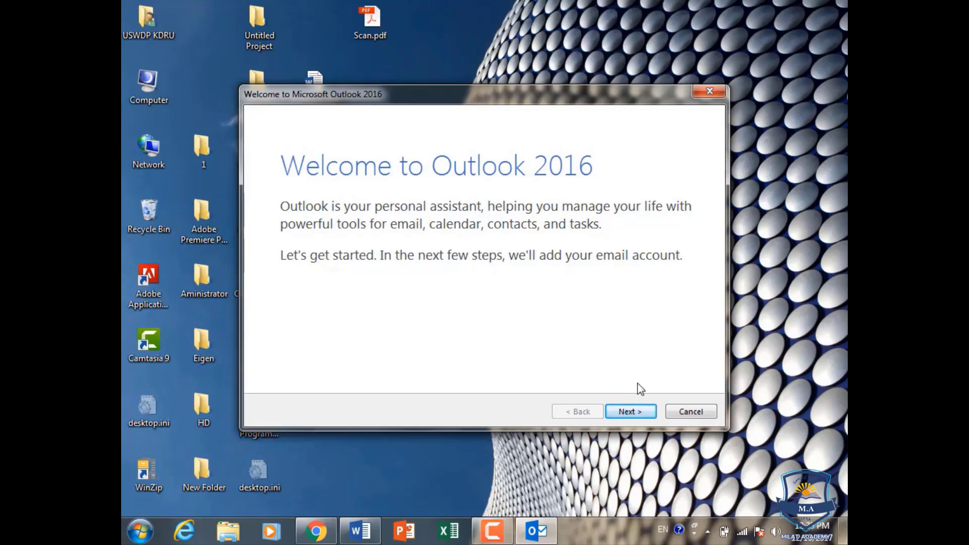
- Start adding an email account with manual setup, choosing POP or IMAP as the service type
left_click(631, 412)
left_click(631, 412)
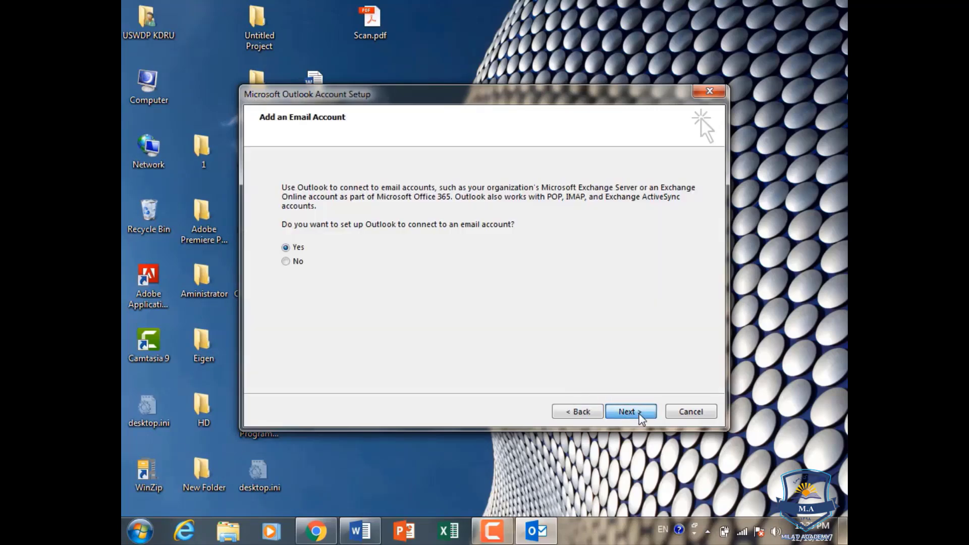
left_click(314, 375)
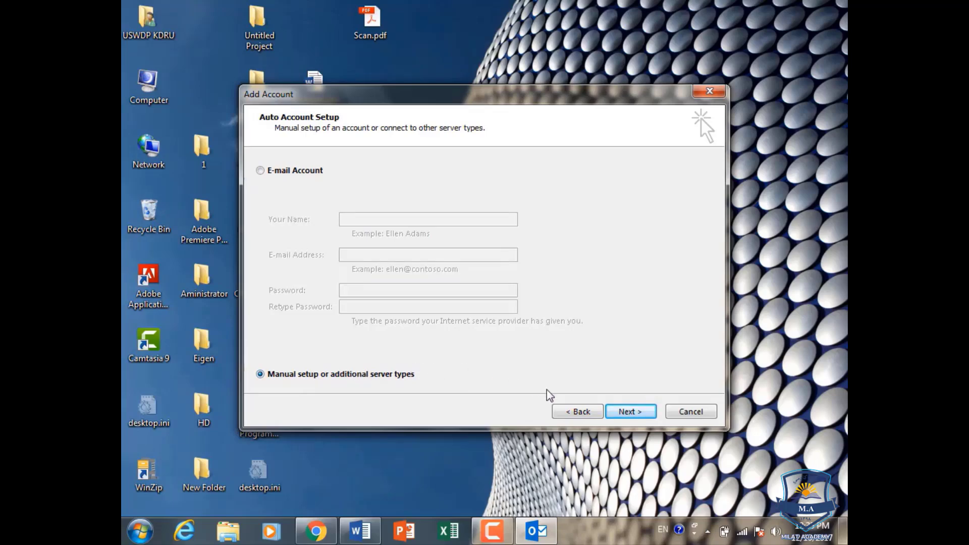
left_click(632, 413)
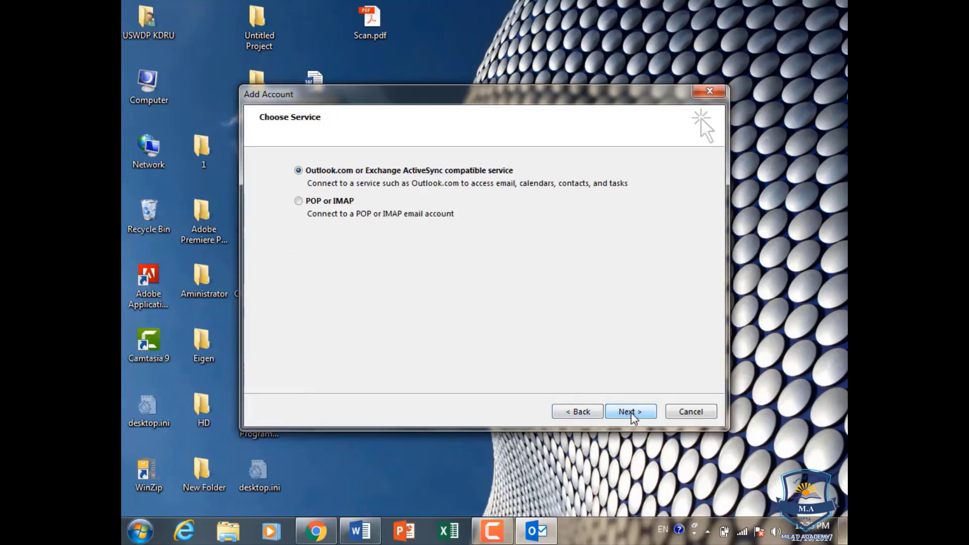
left_click(331, 205)
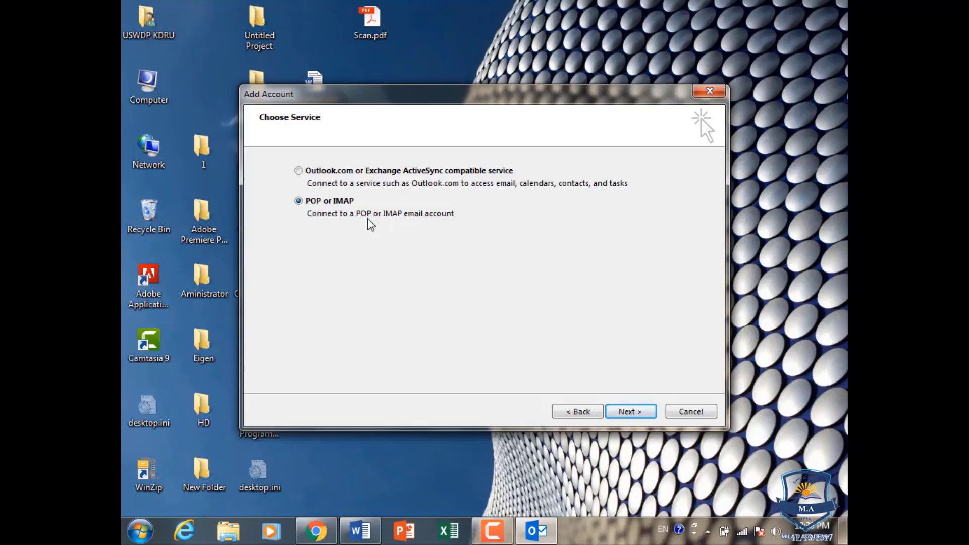
- Enter the user's name and paste the Gmail address copied from the Word notes
left_click(631, 413)
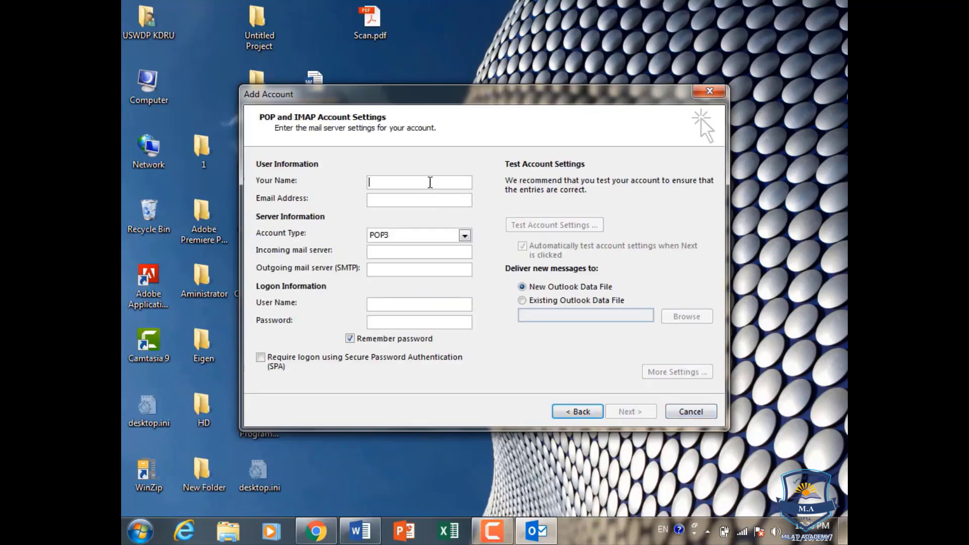
type("Niamatullah")
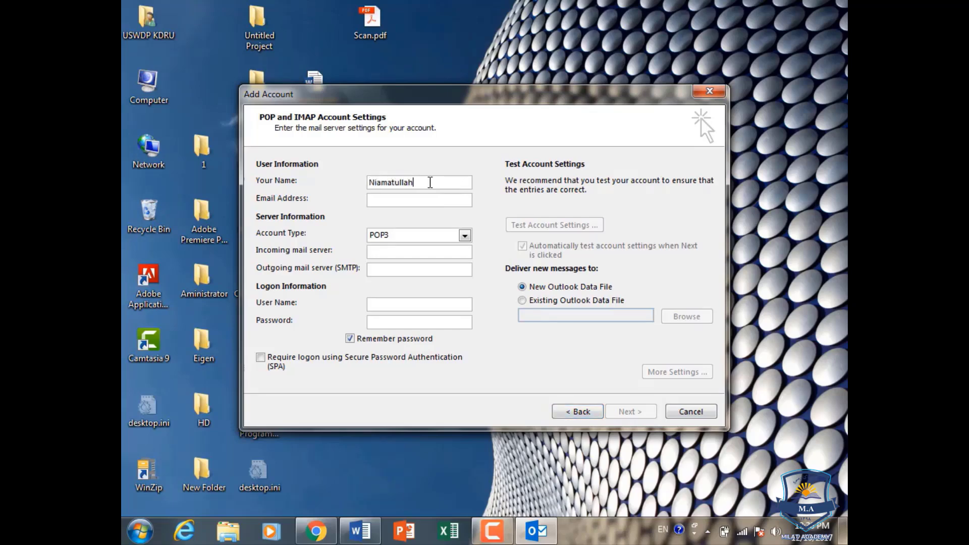
left_click(430, 201)
left_click(360, 531)
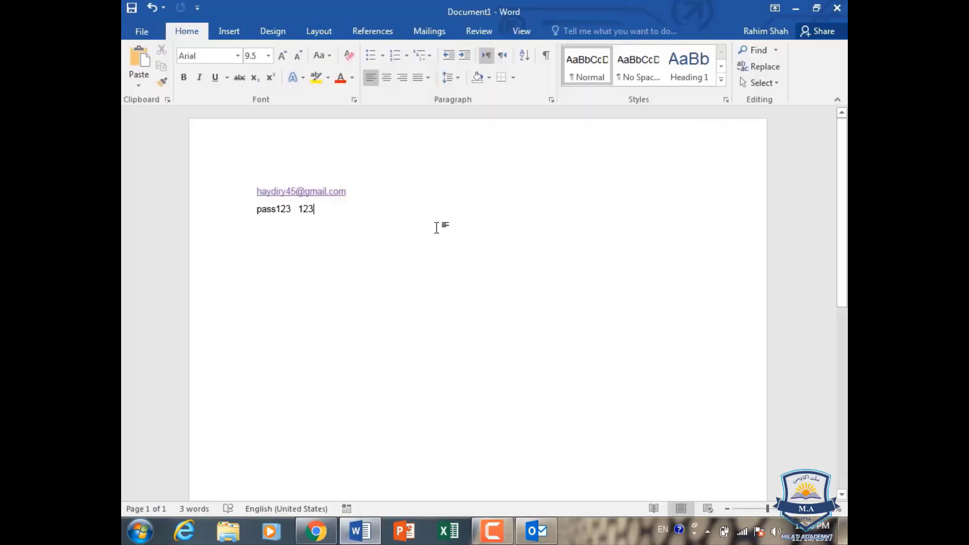
left_click_drag(290, 192, 254, 187)
key("ctrl+c")
left_click(316, 532)
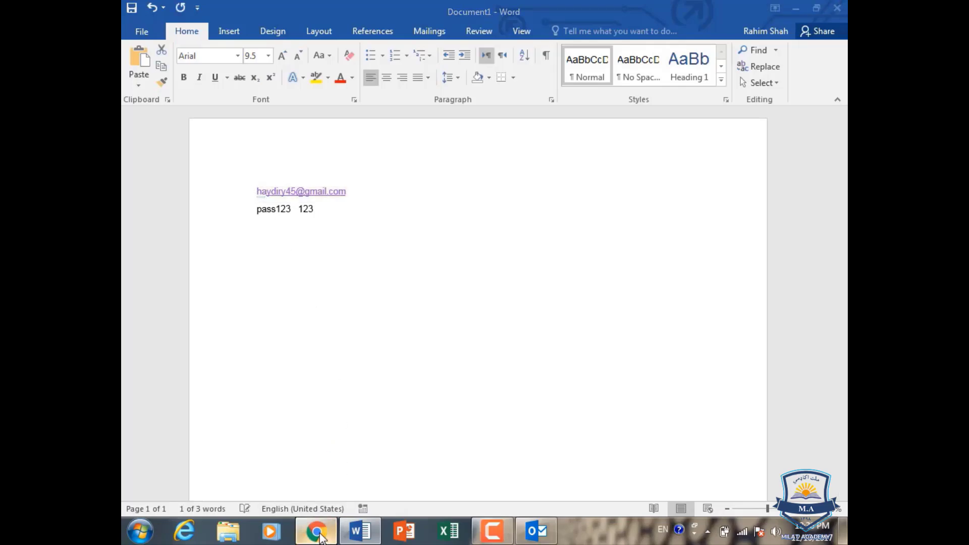
left_click(316, 531)
left_click(535, 531)
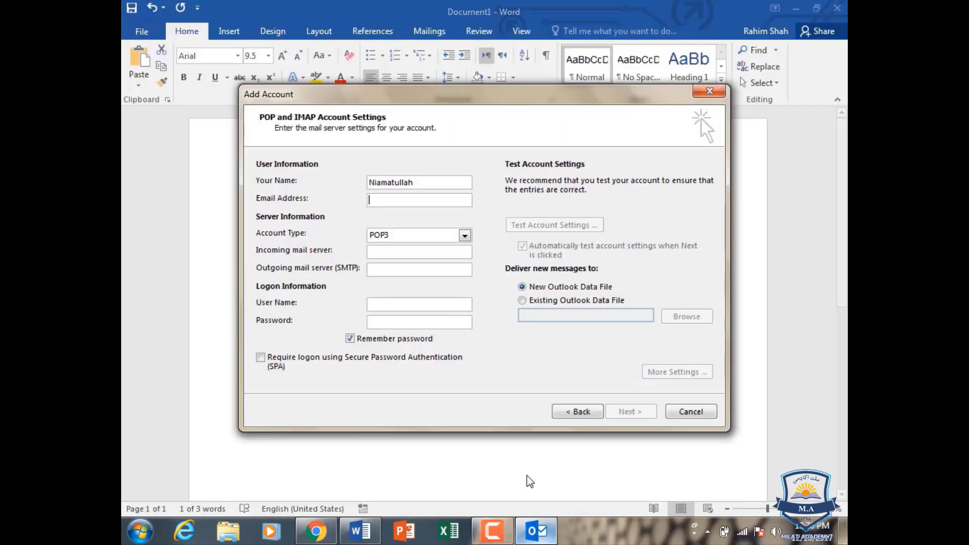
left_click(450, 204)
key("ctrl+v")
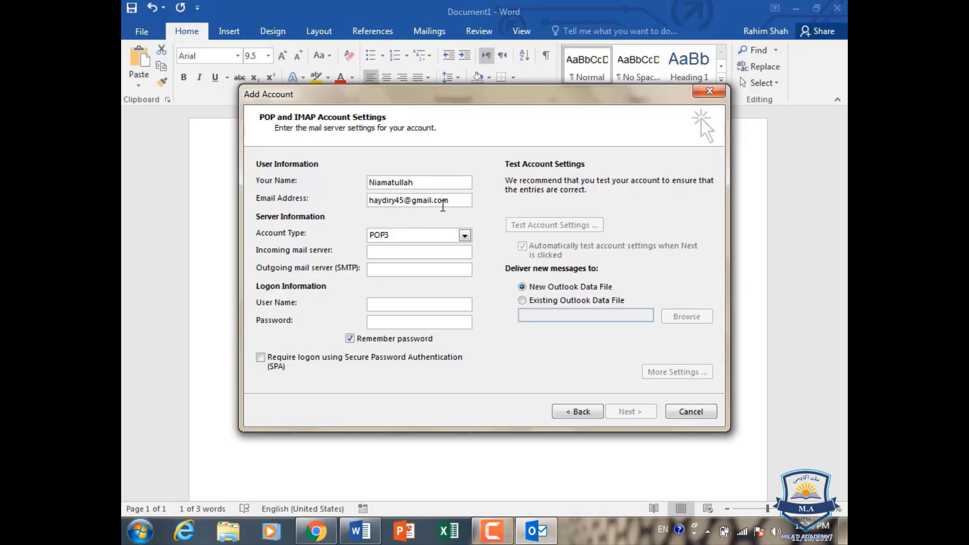
- Set incoming server pop.gmail.com and outgoing server smtp.gmail.com, then enter the account password
left_click(437, 251)
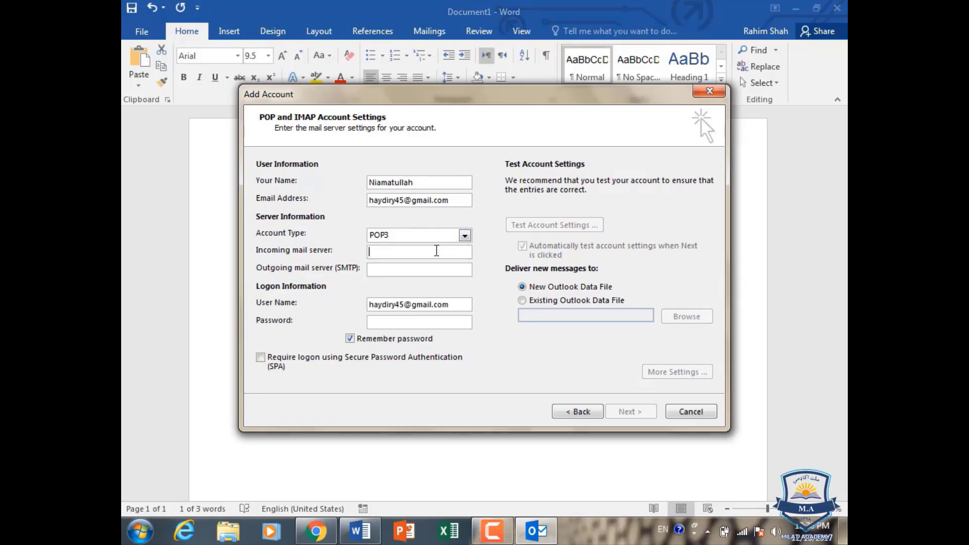
type("pop.gmail.com")
left_click(440, 270)
type("sm")
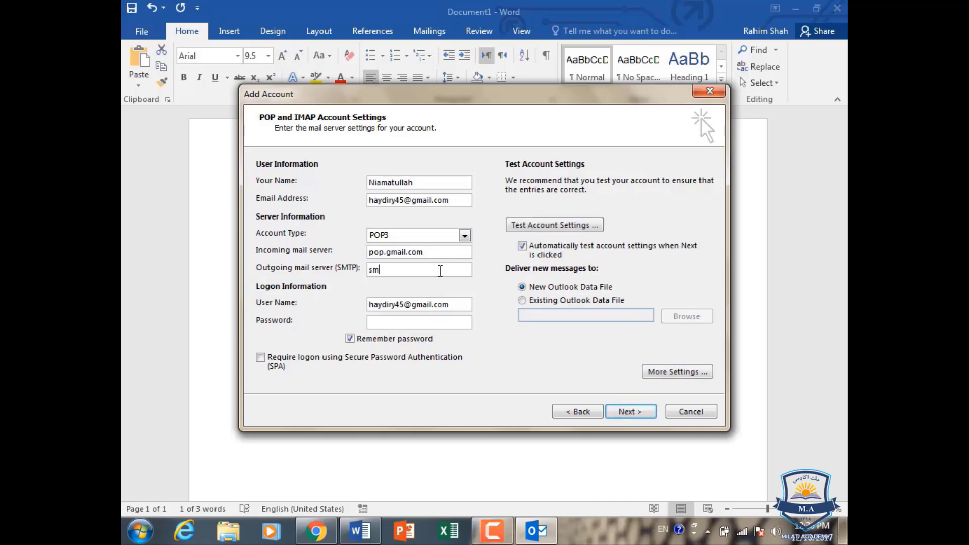
type("tp.gmail.com")
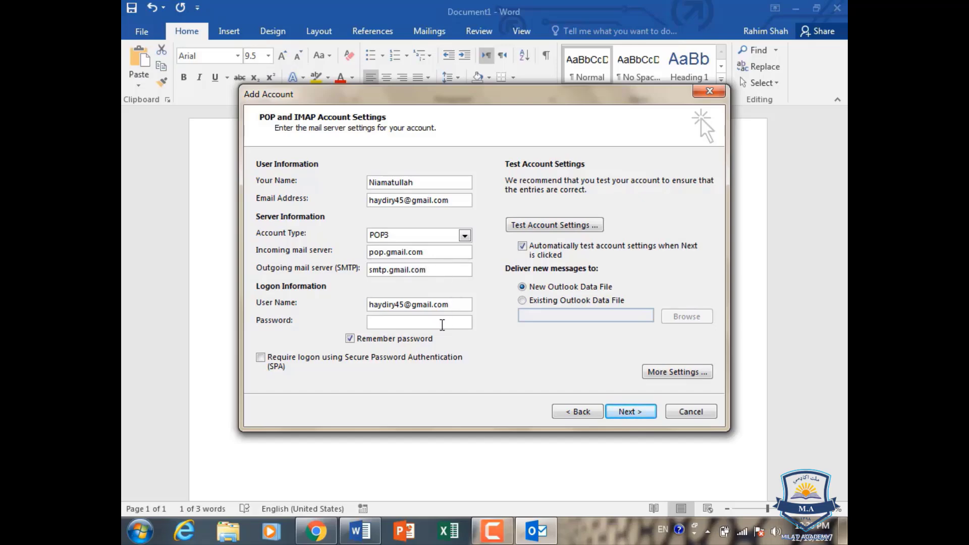
type("***********")
- In More Settings, require authentication for the outgoing server
left_click(667, 376)
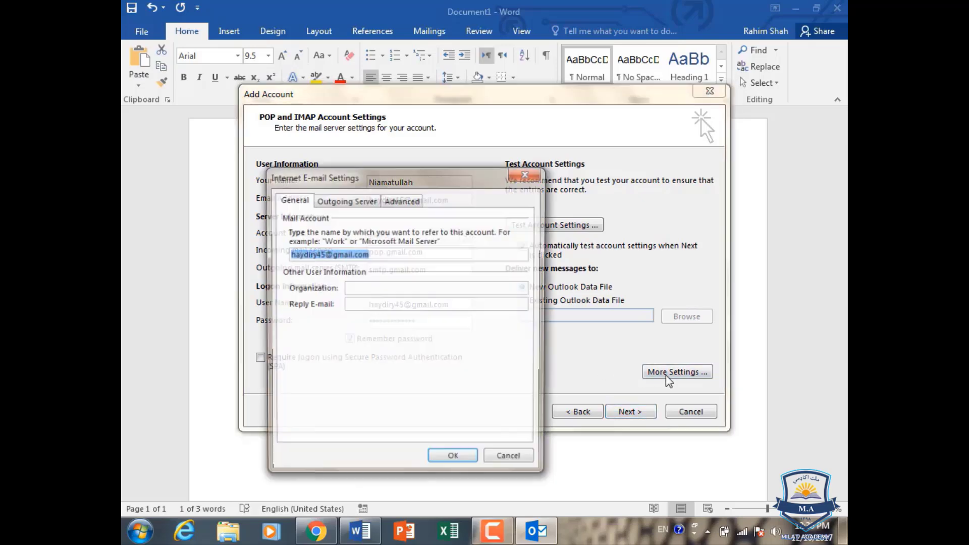
left_click(334, 200)
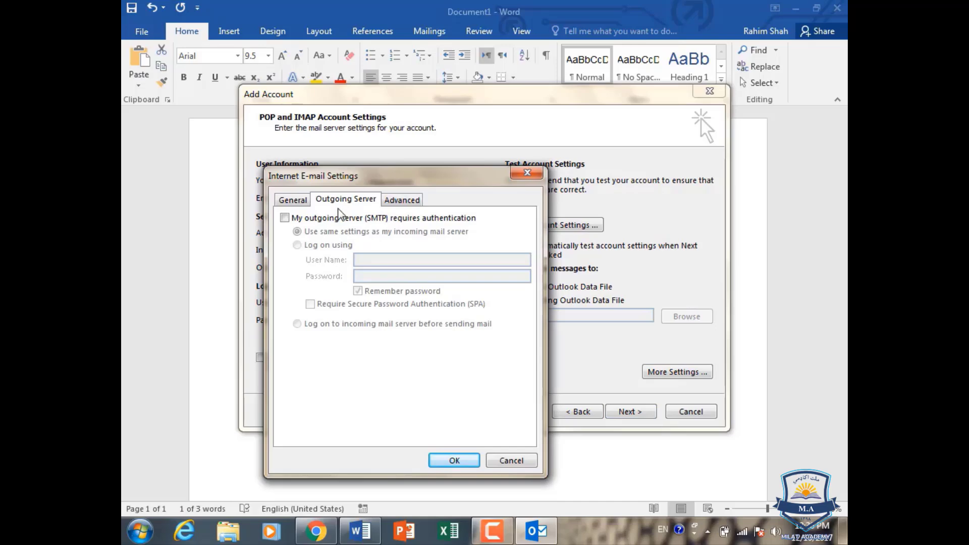
left_click(285, 218)
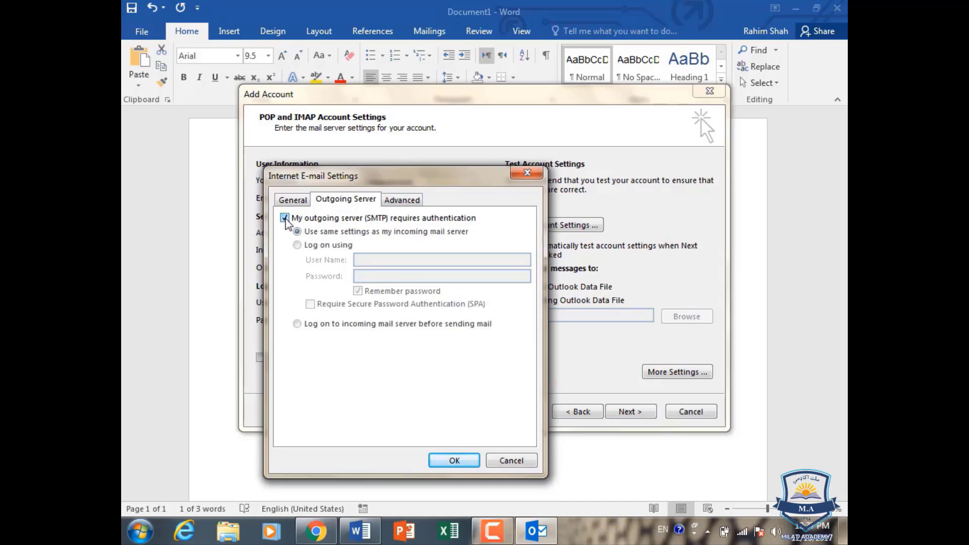
- Set incoming POP3 port 995 with SSL and outgoing SMTP port 465 with SSL encryption
left_click(402, 201)
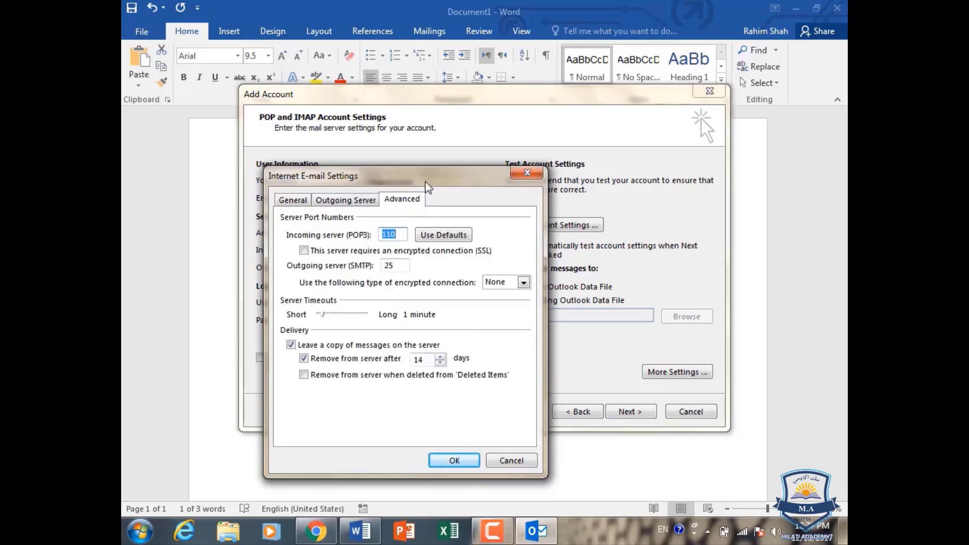
left_click_drag(426, 180, 436, 135)
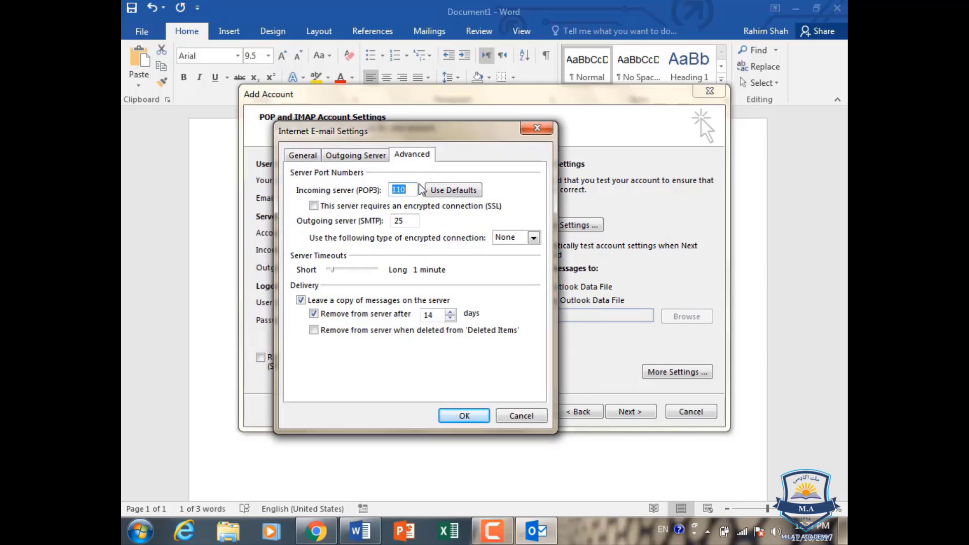
type("995")
double_click(404, 220)
type("465")
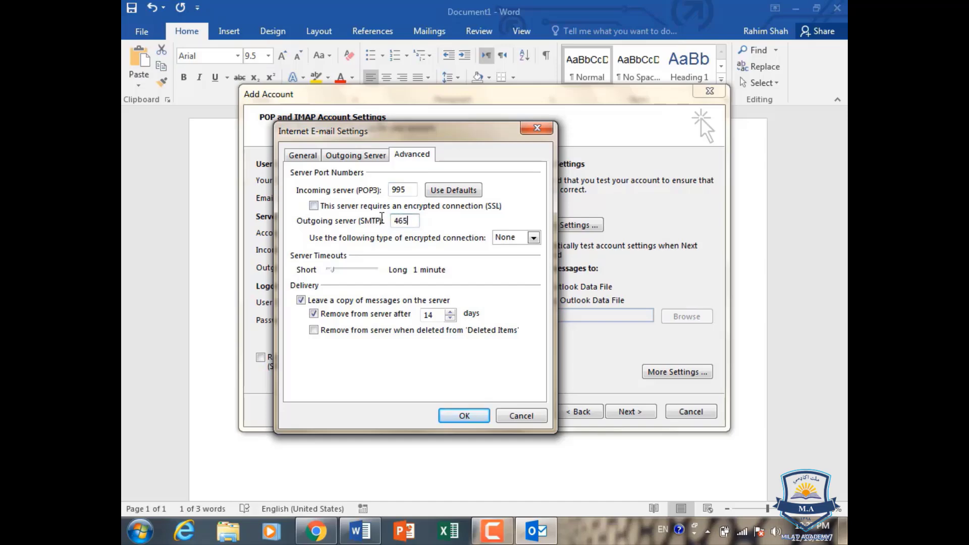
left_click(313, 206)
left_click(534, 237)
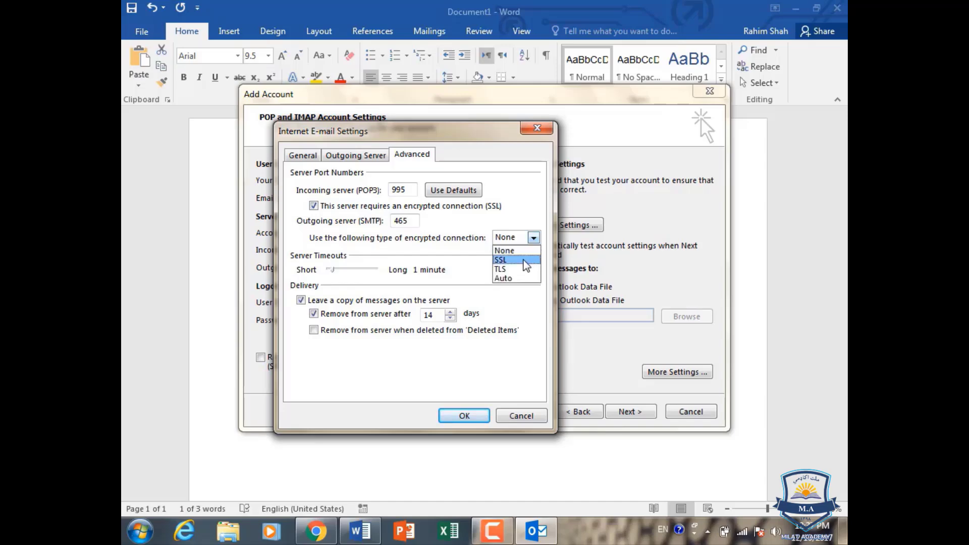
left_click(524, 258)
- Save the port settings, pass both account tests, and continue to the 'You're all set!' page
left_click(467, 415)
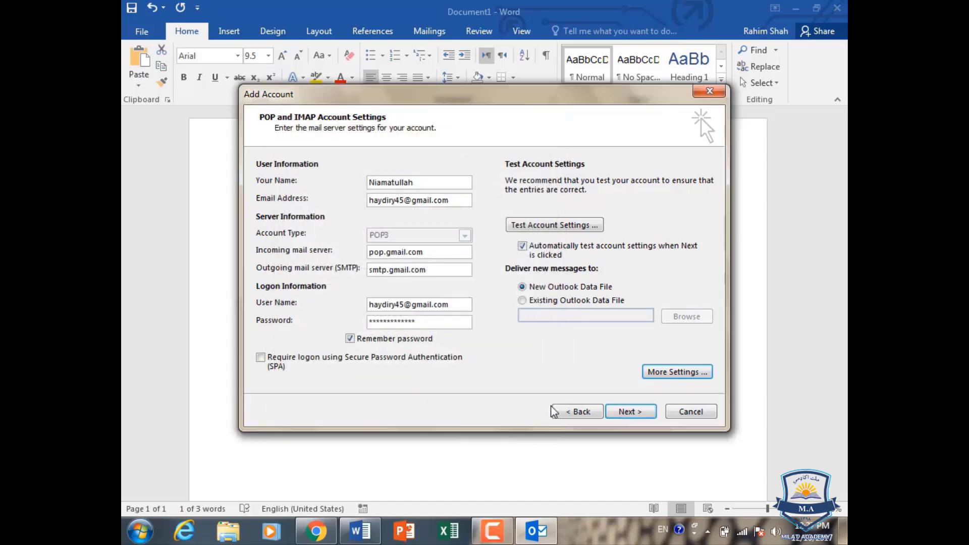
left_click(566, 228)
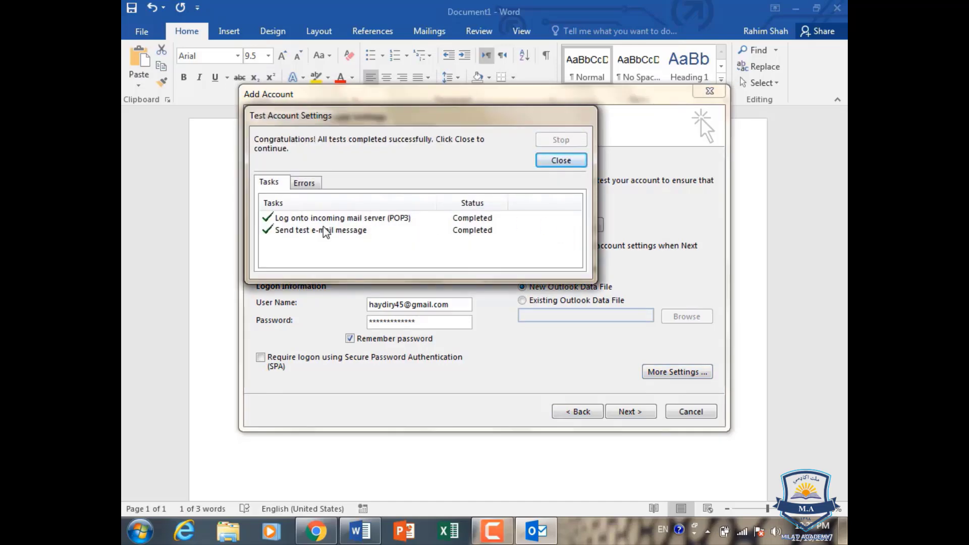
left_click(561, 160)
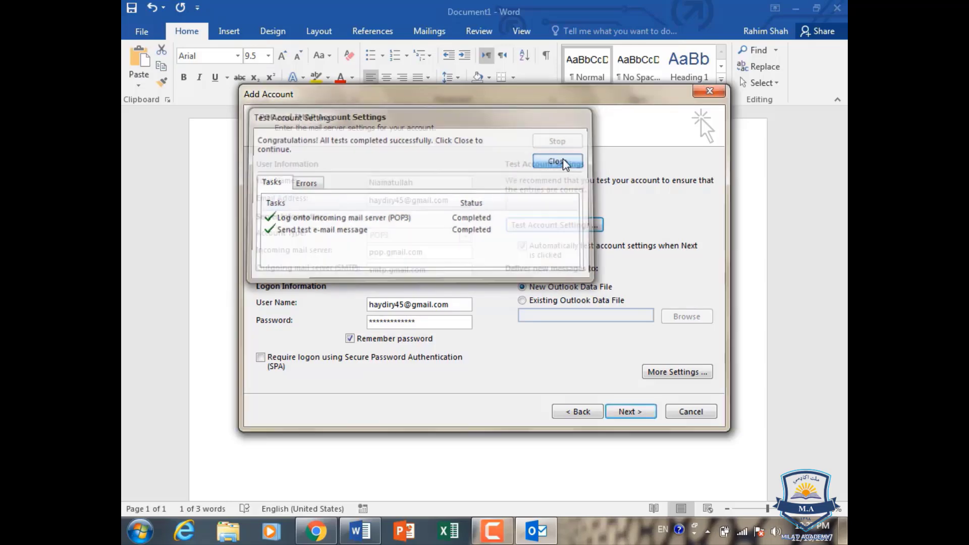
left_click(637, 416)
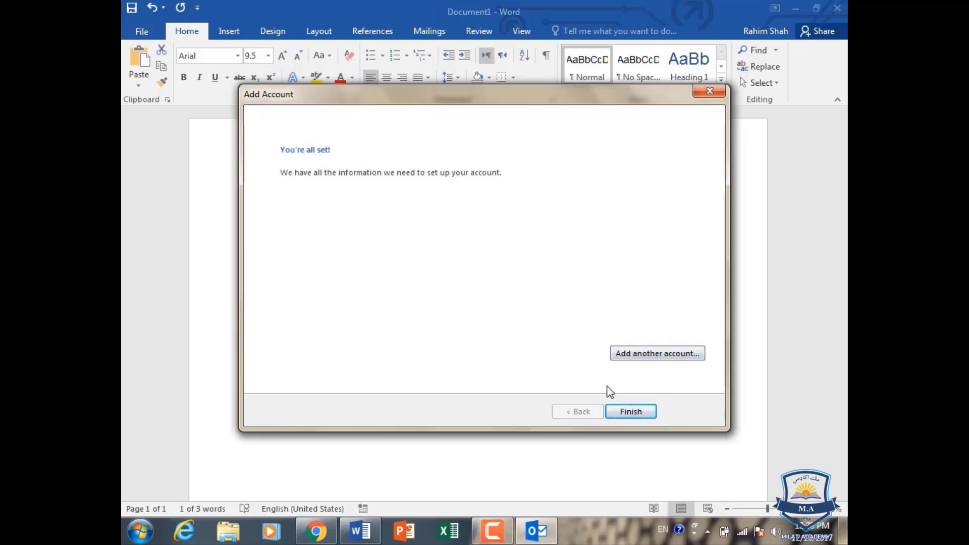
- Finish the wizard so Outlook opens on the new Gmail account's Inbox
left_click(629, 411)
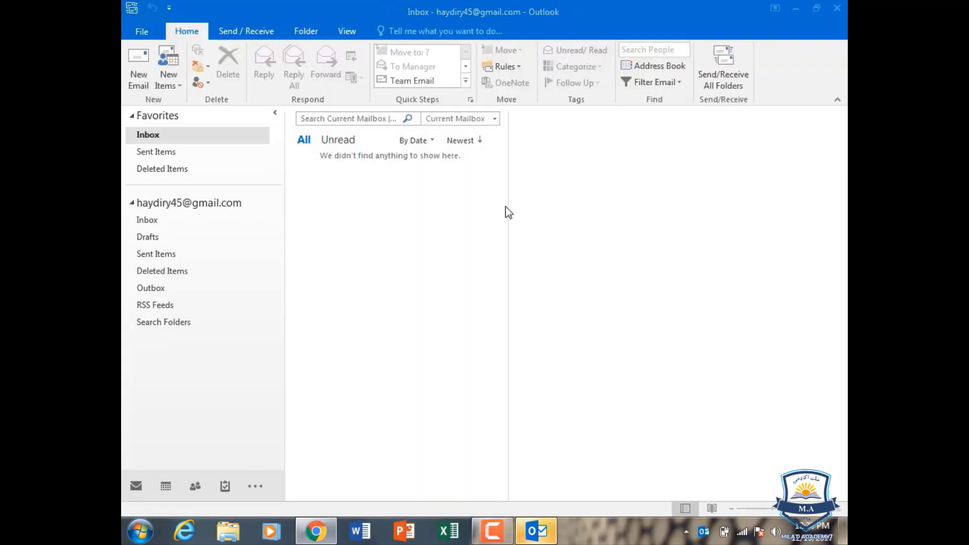